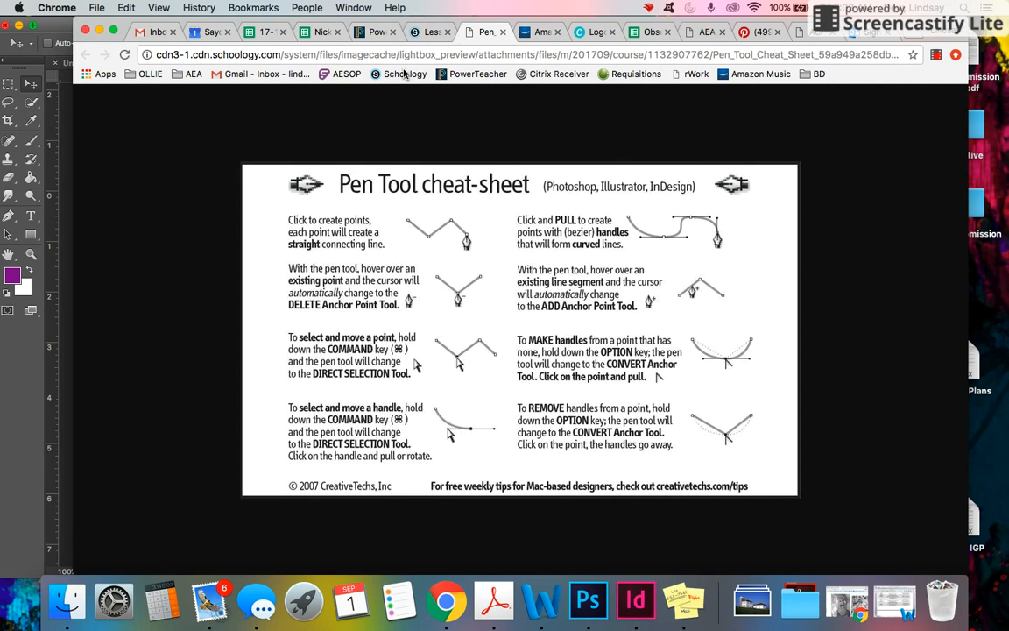
# Open the Lighthouse Sky Replacement assignment in the Pen Tool folder and review its lighthouse and clouds pictures.
pyautogui.click(430, 33)
pyautogui.click(162, 258)
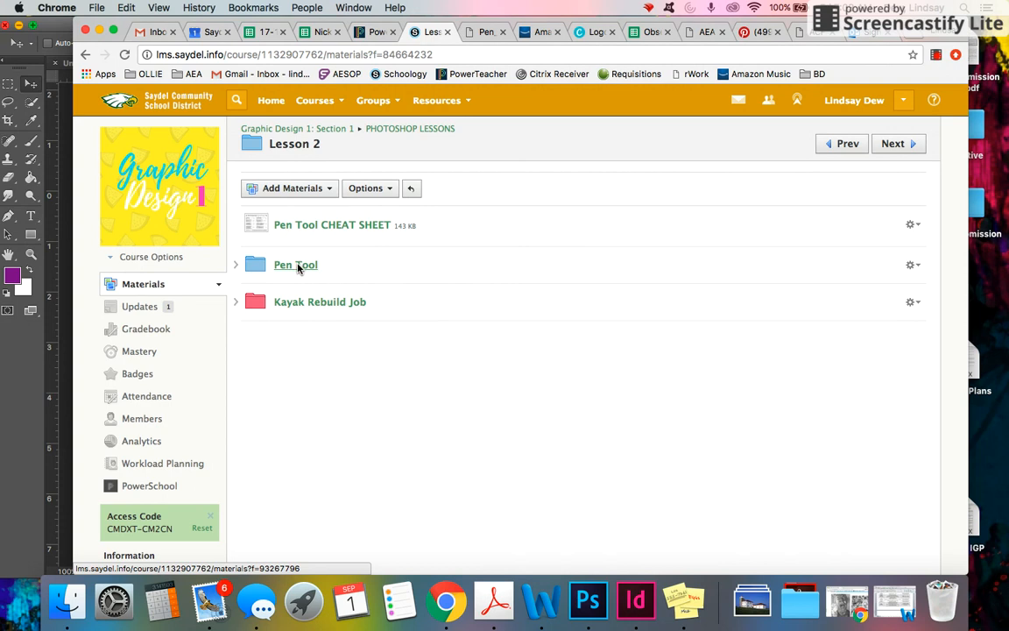
pyautogui.click(297, 266)
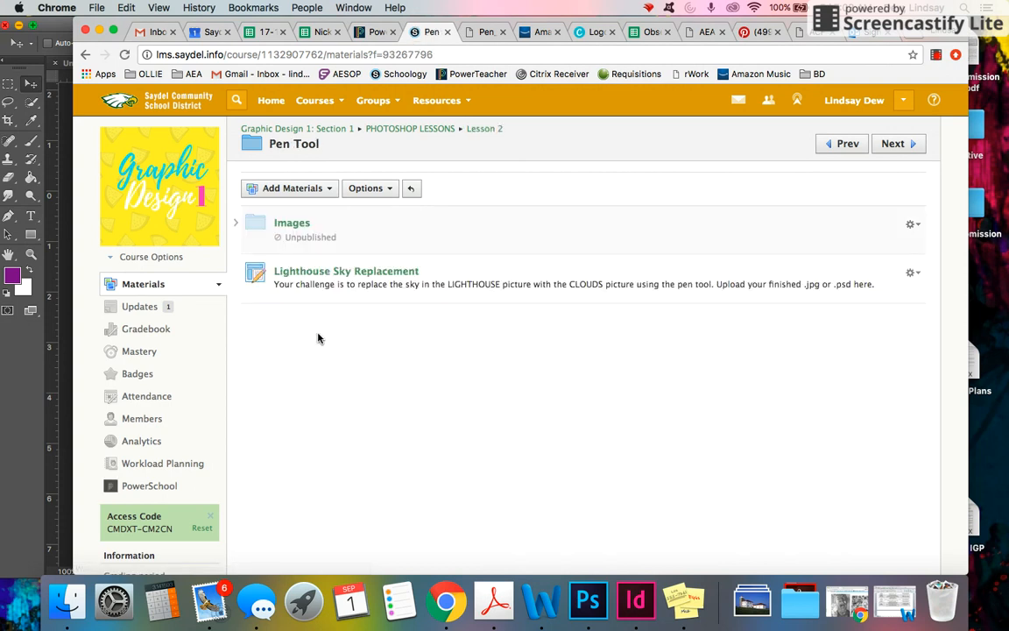
pyautogui.click(317, 271)
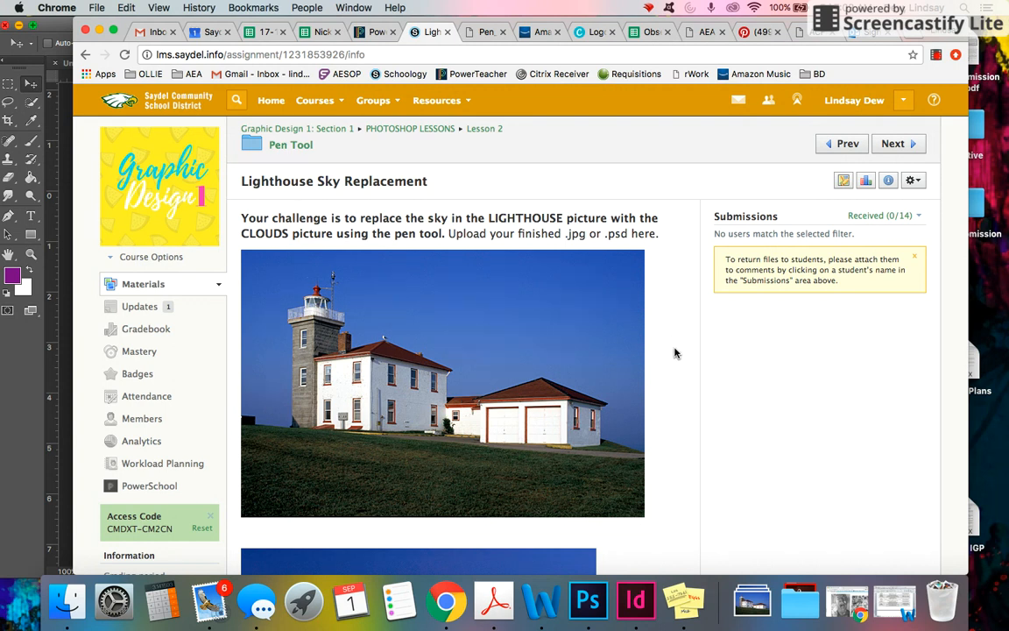
pyautogui.scroll(-1, 674, 353)
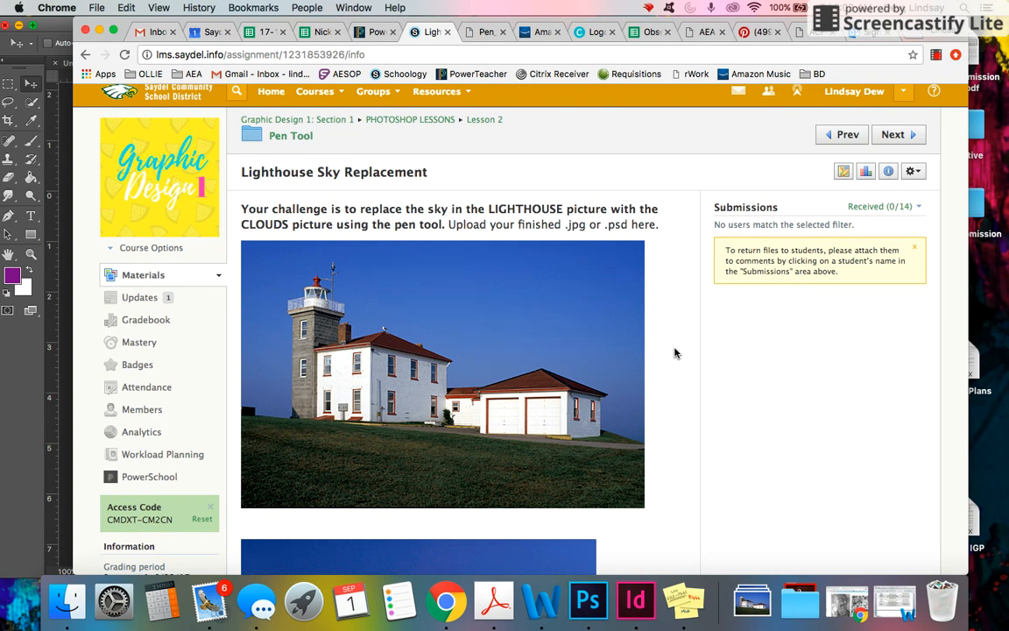
pyautogui.scroll(-3, 675, 353)
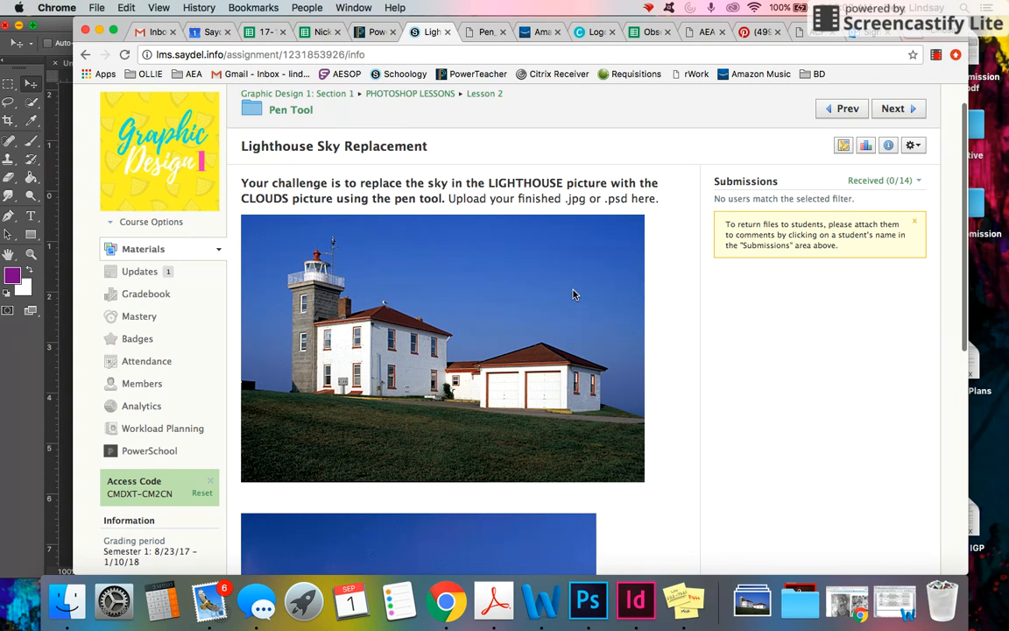
pyautogui.scroll(-5, 671, 329)
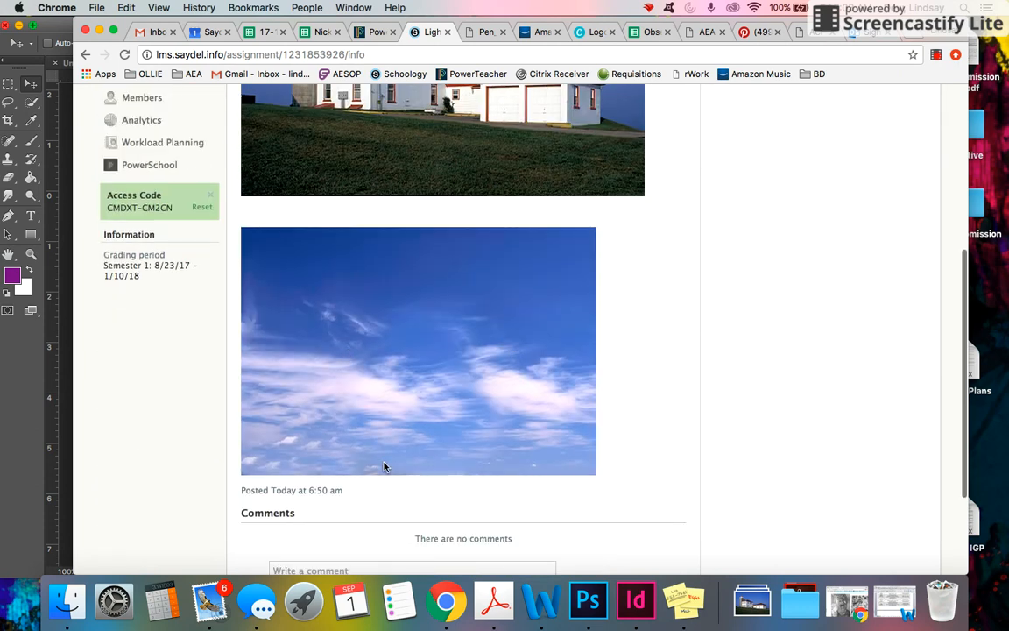
pyautogui.scroll(6, 717, 283)
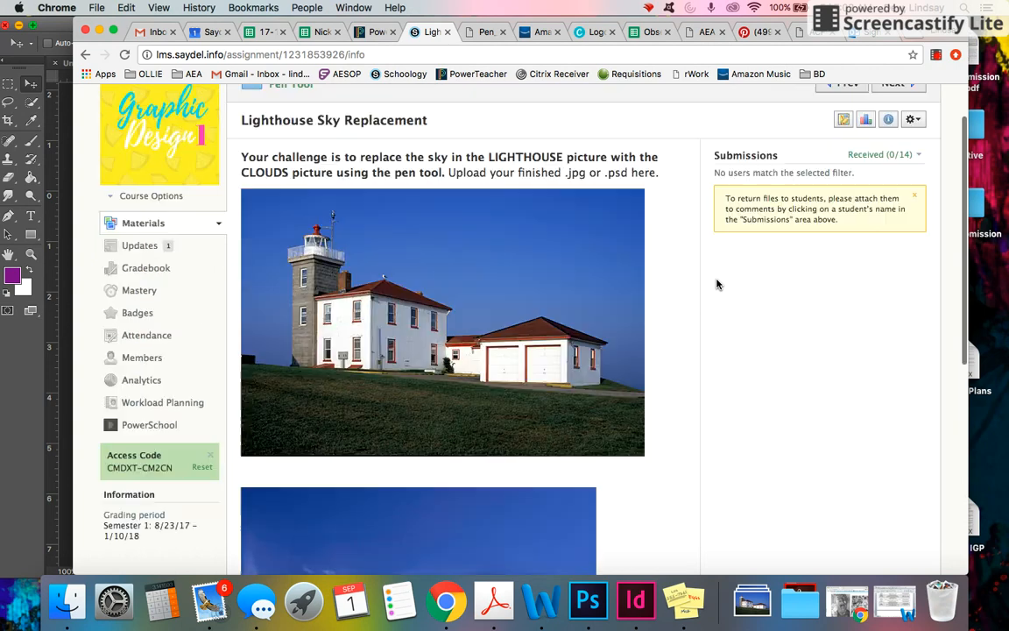
pyautogui.scroll(-2, 684, 328)
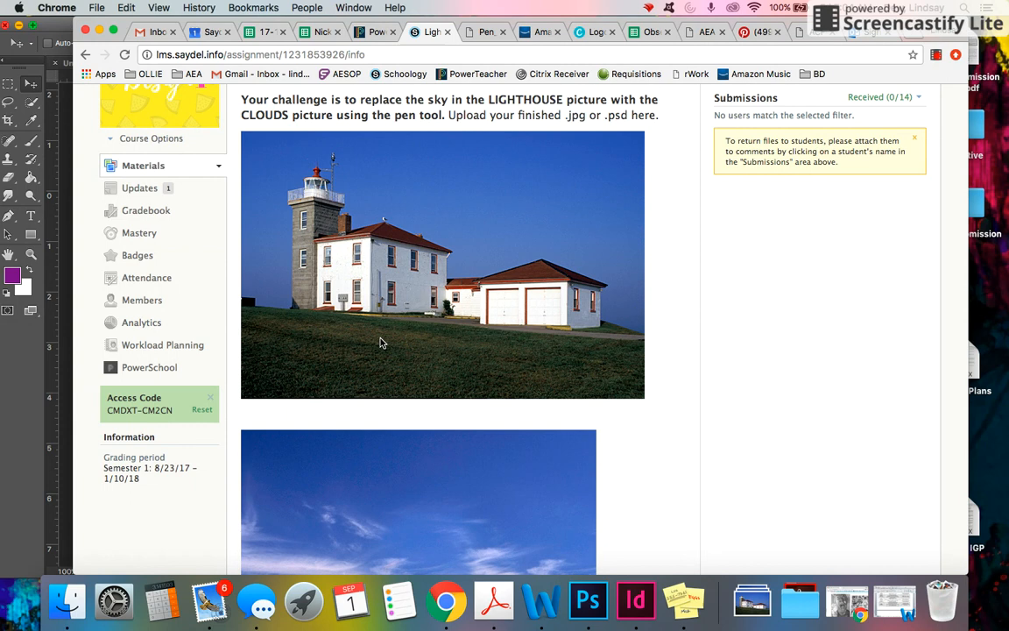
# Switch to Photoshop and convert the Litehous.jpg image to CMYK Color mode.
pyautogui.click(27, 426)
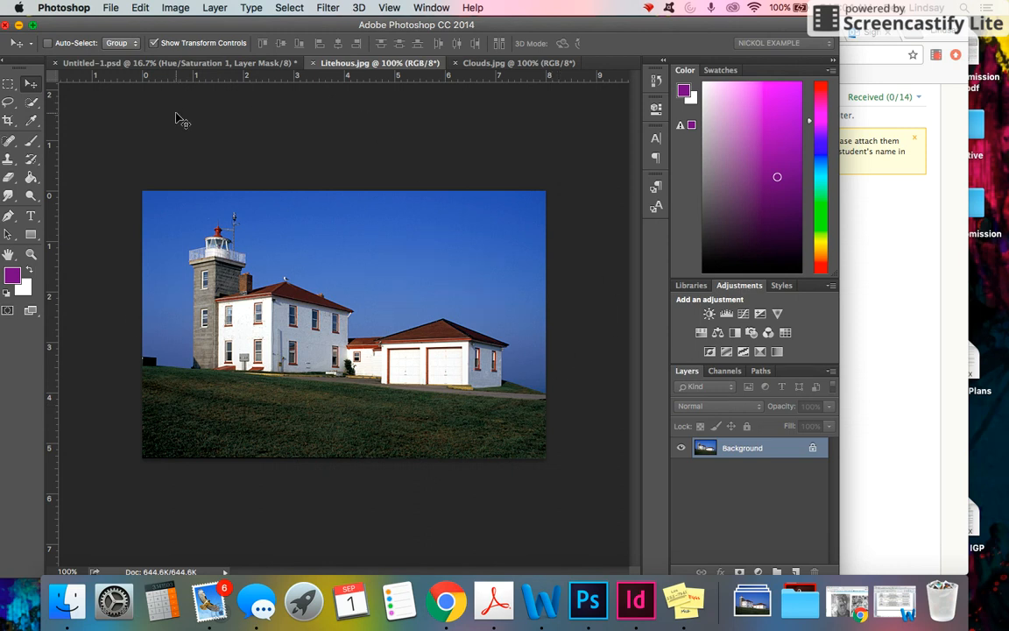
pyautogui.click(175, 7)
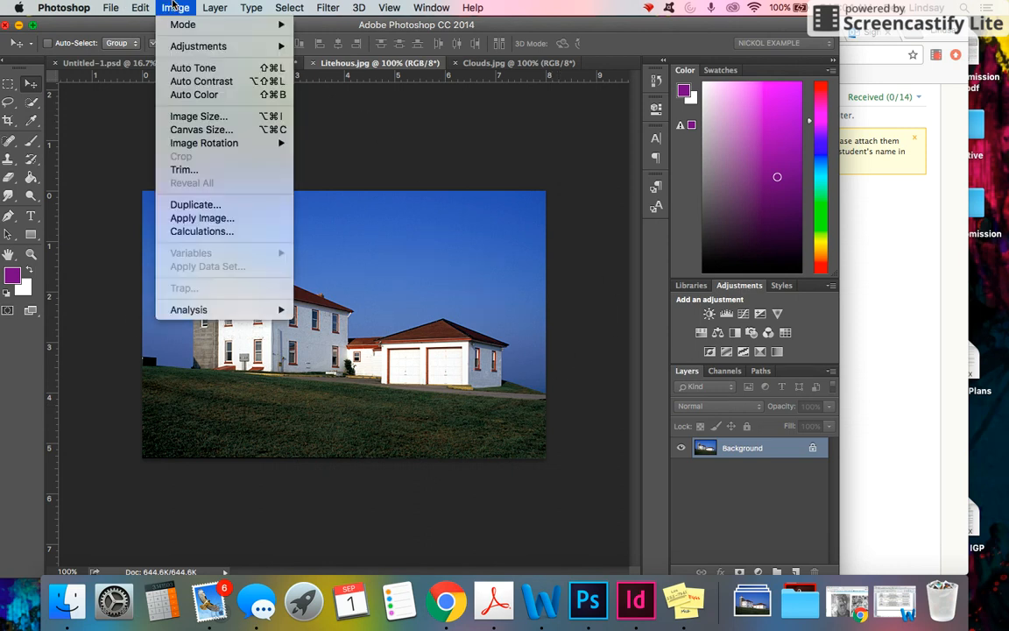
pyautogui.moveTo(215, 25)
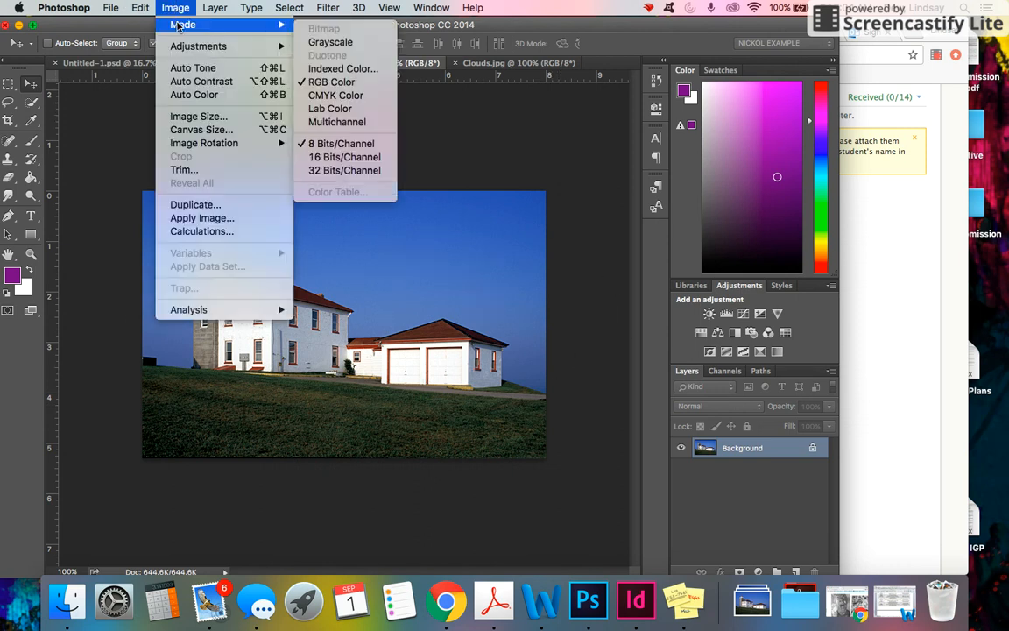
pyautogui.click(334, 95)
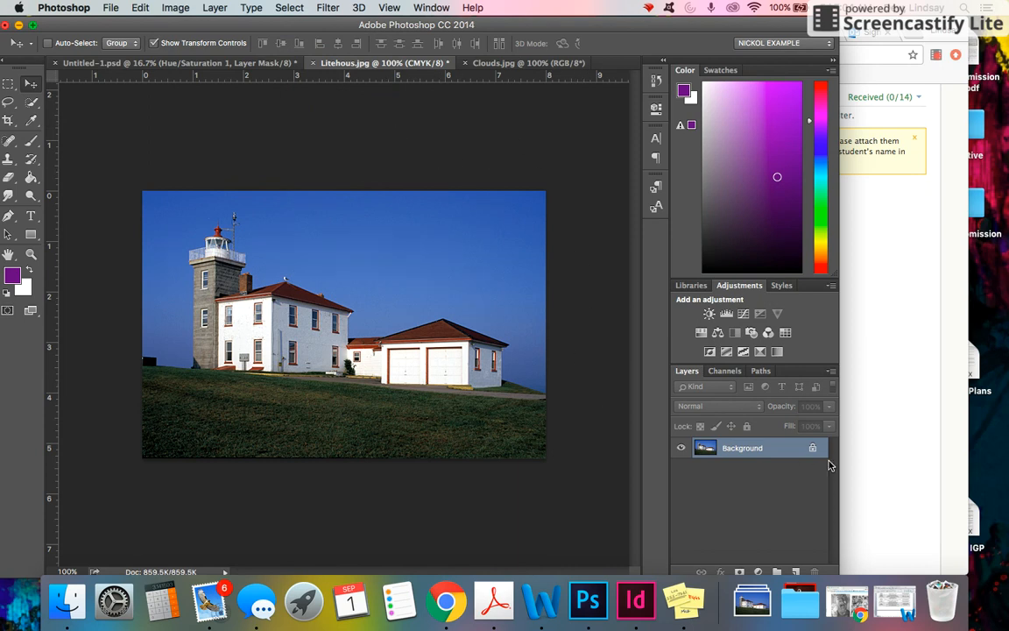
# Unlock the Background layer so it becomes an editable layer.
pyautogui.click(813, 451)
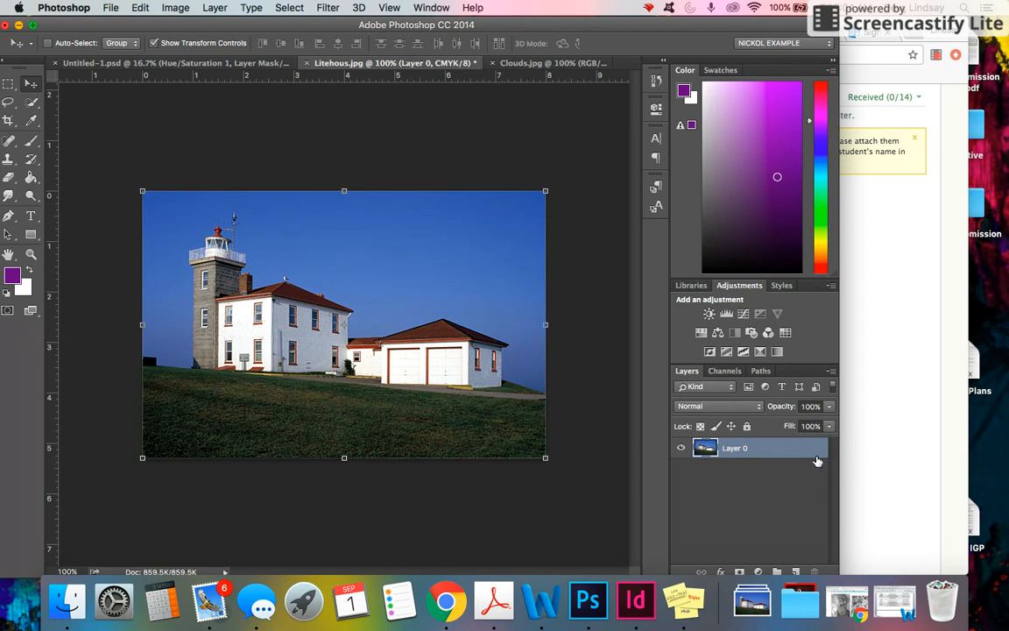
pyautogui.click(748, 500)
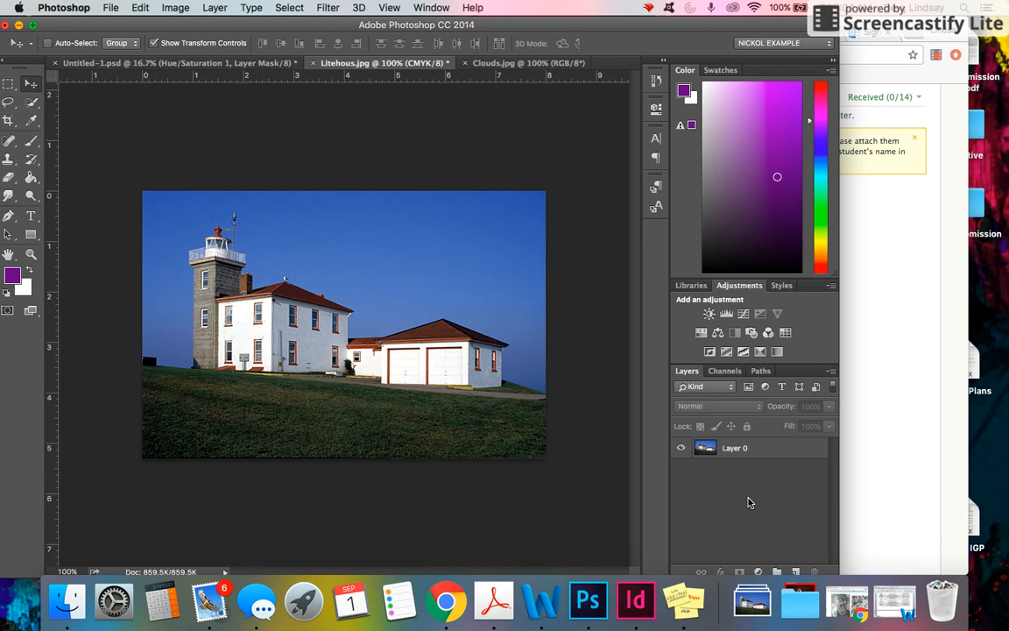
pyautogui.click(578, 431)
pyautogui.click(606, 215)
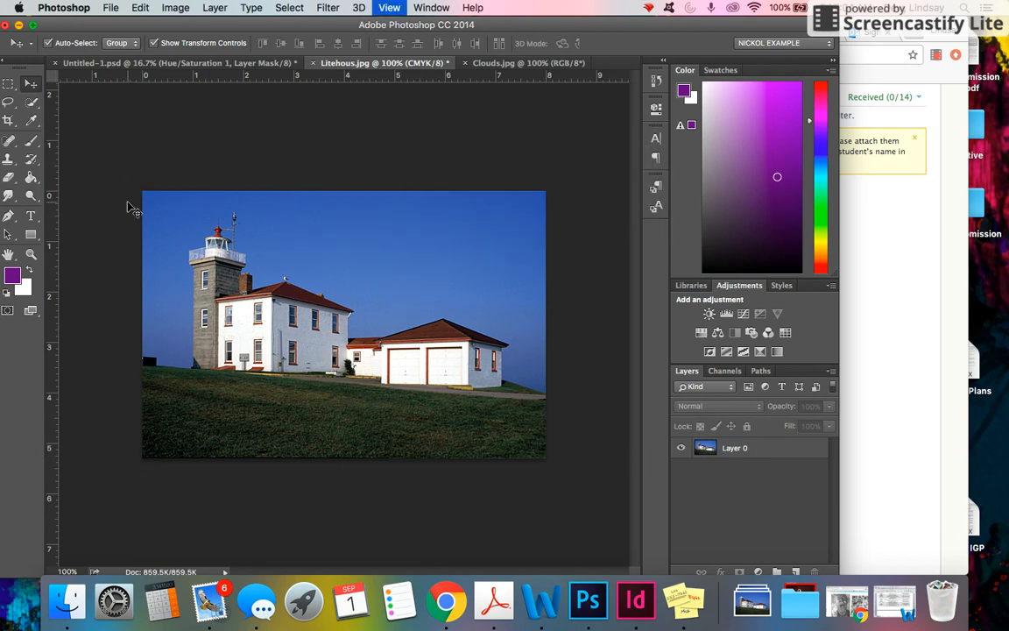
# With the Pen Tool, place anchor points along the sky's lower edge from the image's left border to the lighthouse tower base.
pyautogui.press('super+plus')
pyautogui.press('super+plus')
pyautogui.hscroll(-10, 127, 207)
pyautogui.scroll(3, 127, 206)
pyautogui.hscroll(4, 127, 207)
pyautogui.scroll(-2, 127, 206)
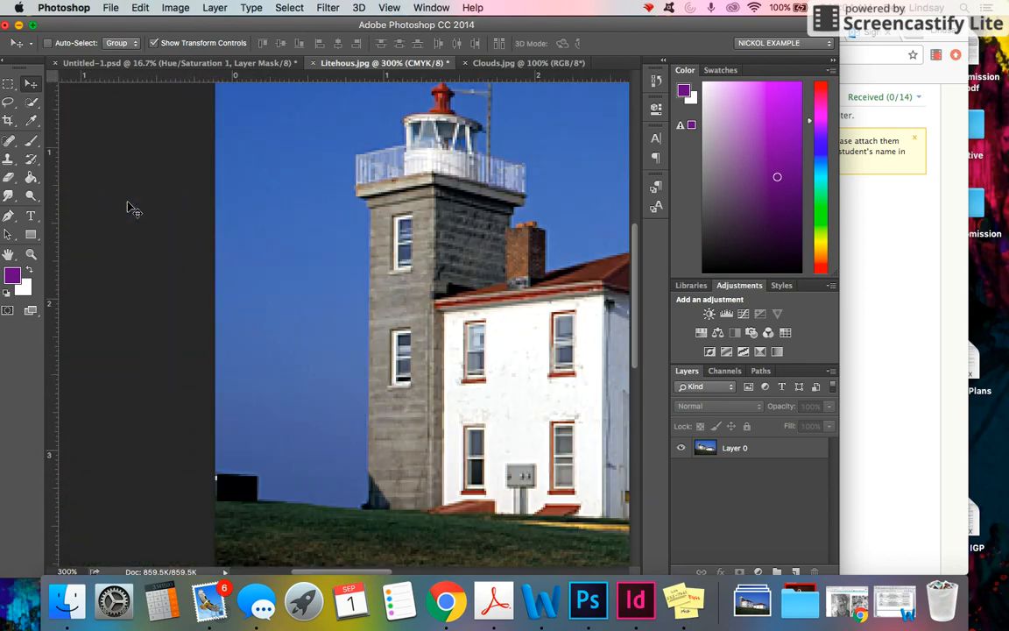
pyautogui.hscroll(-2, 127, 207)
pyautogui.scroll(1, 127, 207)
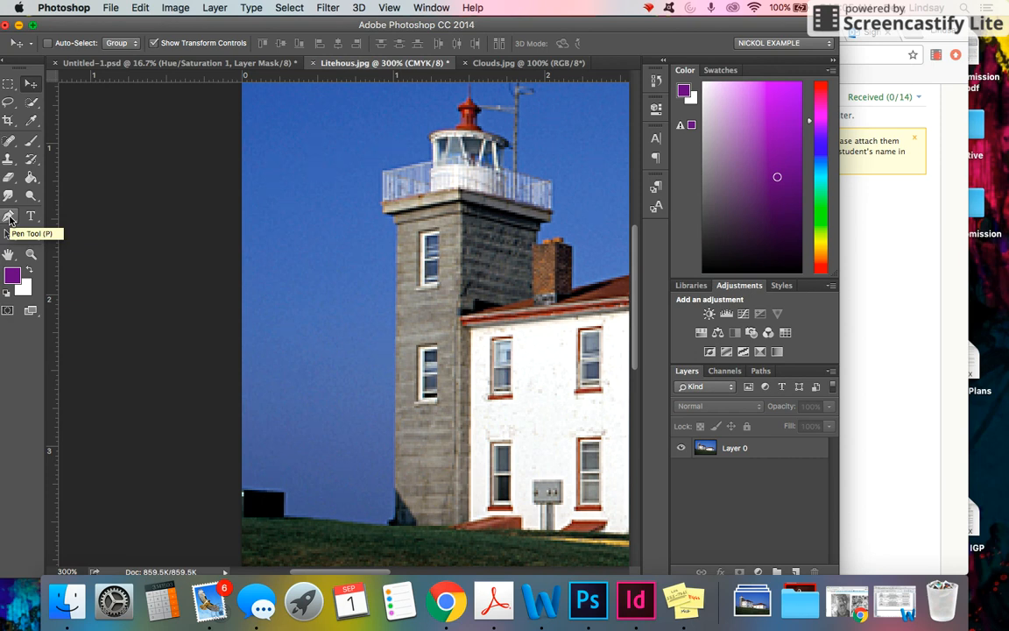
pyautogui.click(10, 216)
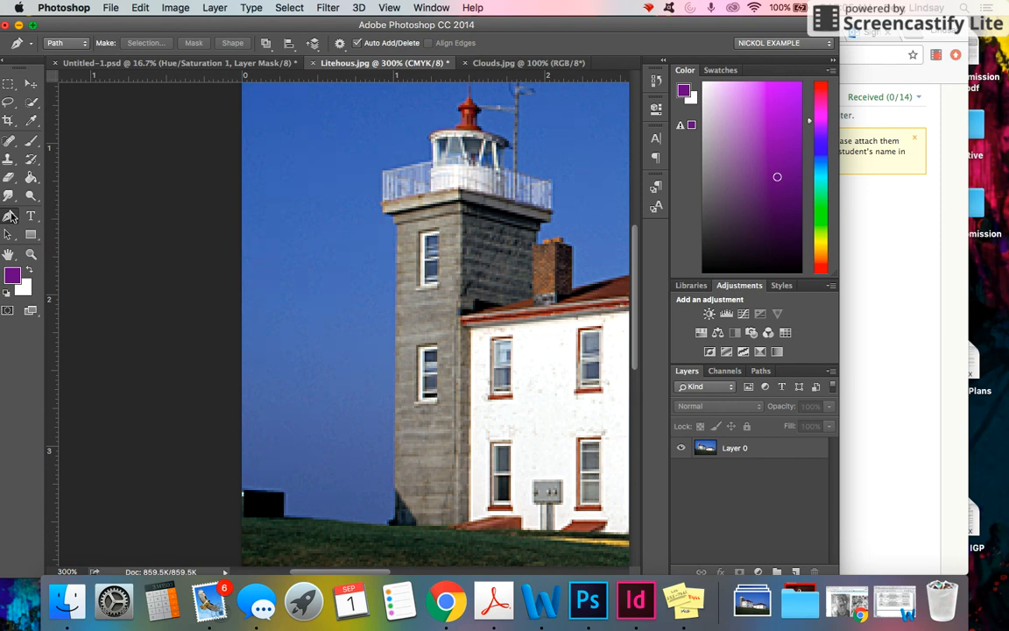
pyautogui.rightClick(10, 219)
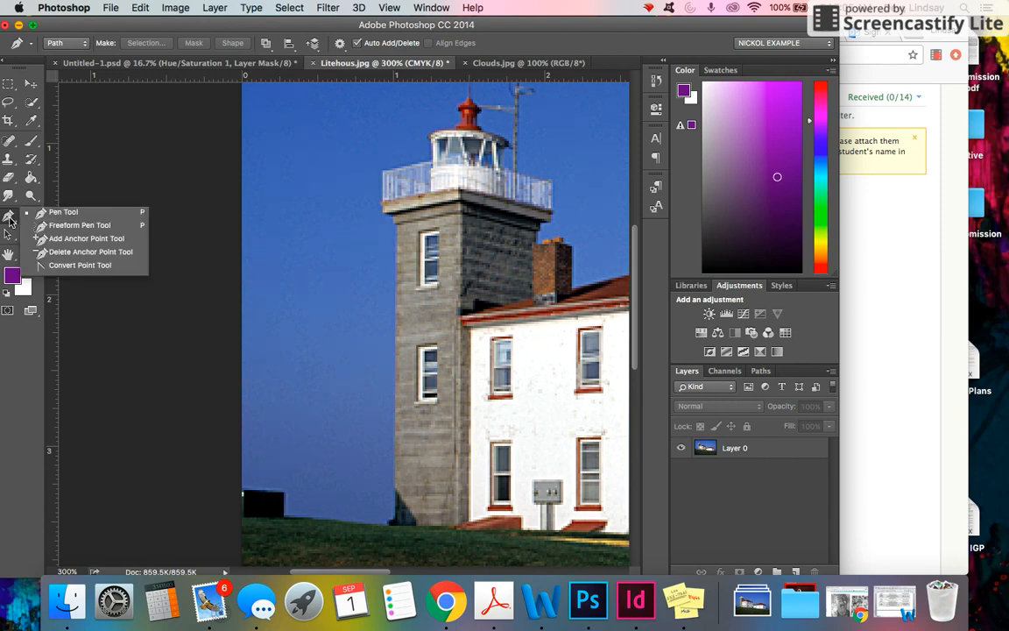
pyautogui.click(12, 223)
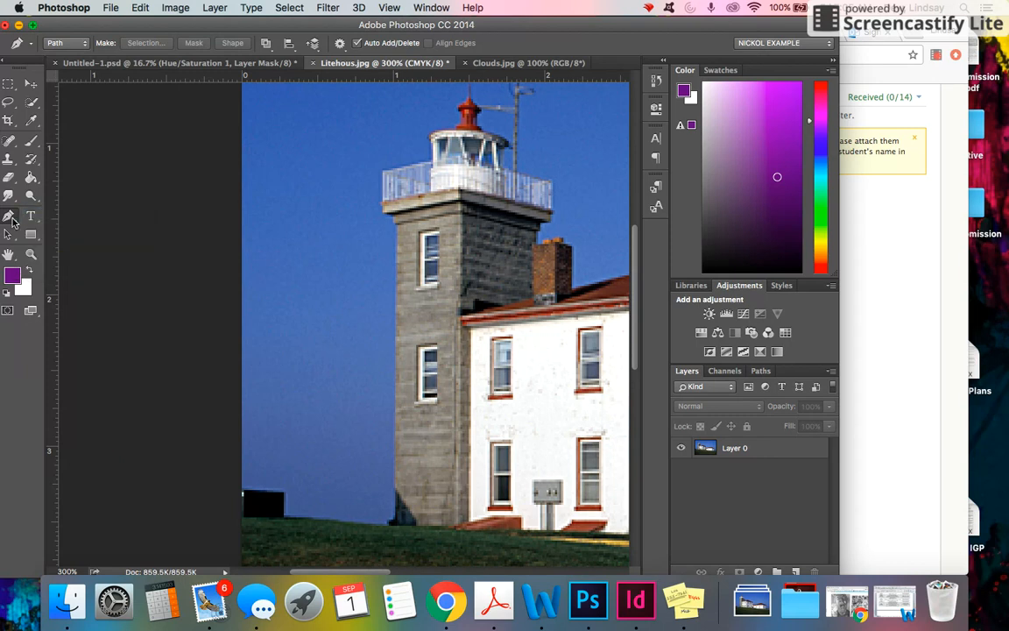
pyautogui.rightClick(13, 222)
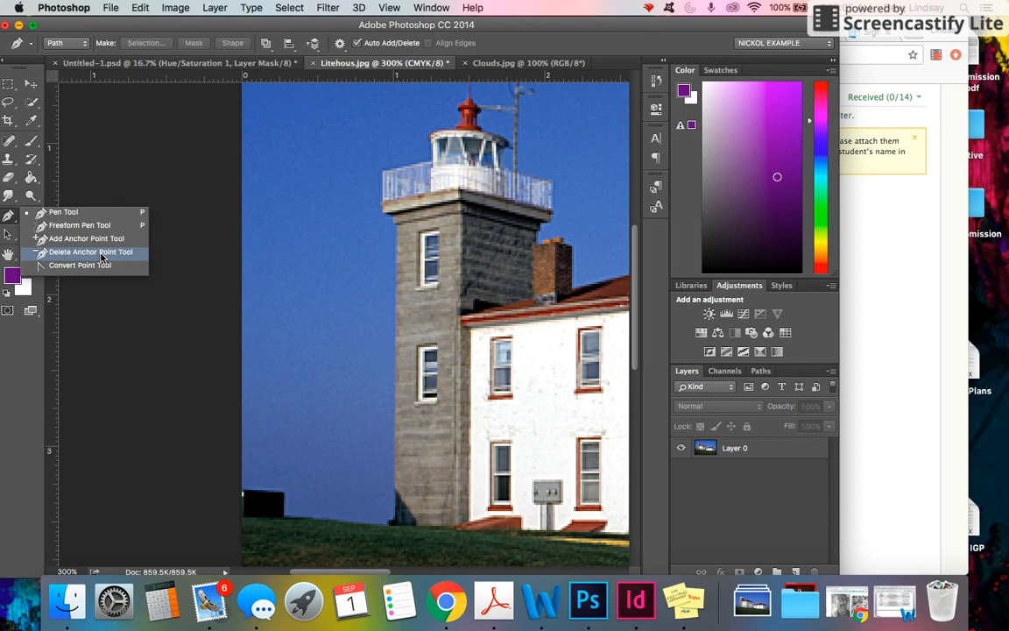
pyautogui.click(64, 217)
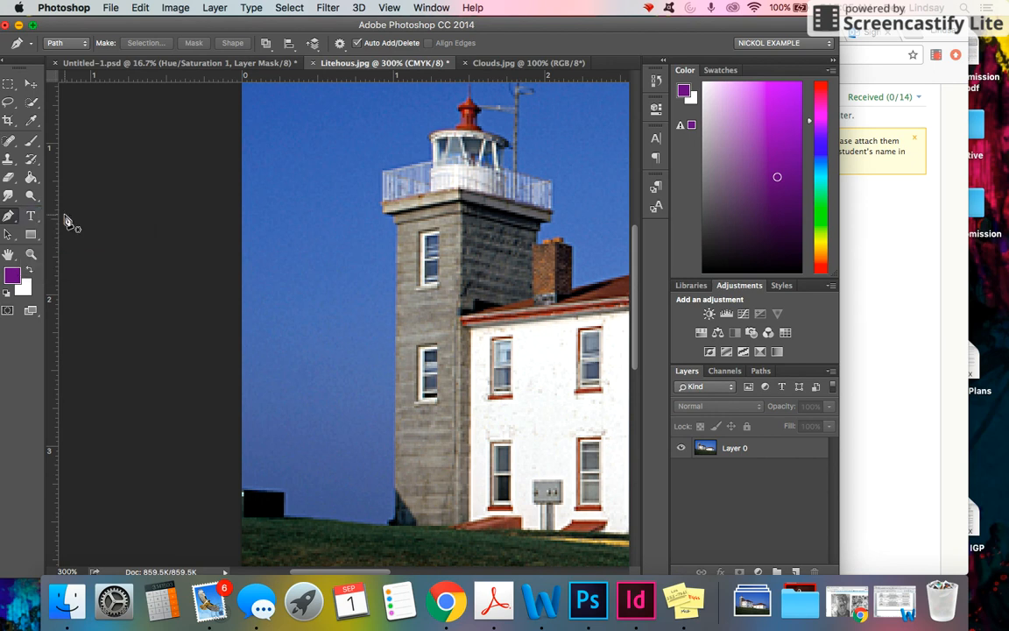
pyautogui.click(243, 492)
pyautogui.click(282, 493)
pyautogui.click(284, 518)
pyautogui.click(322, 522)
pyautogui.click(349, 523)
pyautogui.click(368, 525)
pyautogui.click(390, 524)
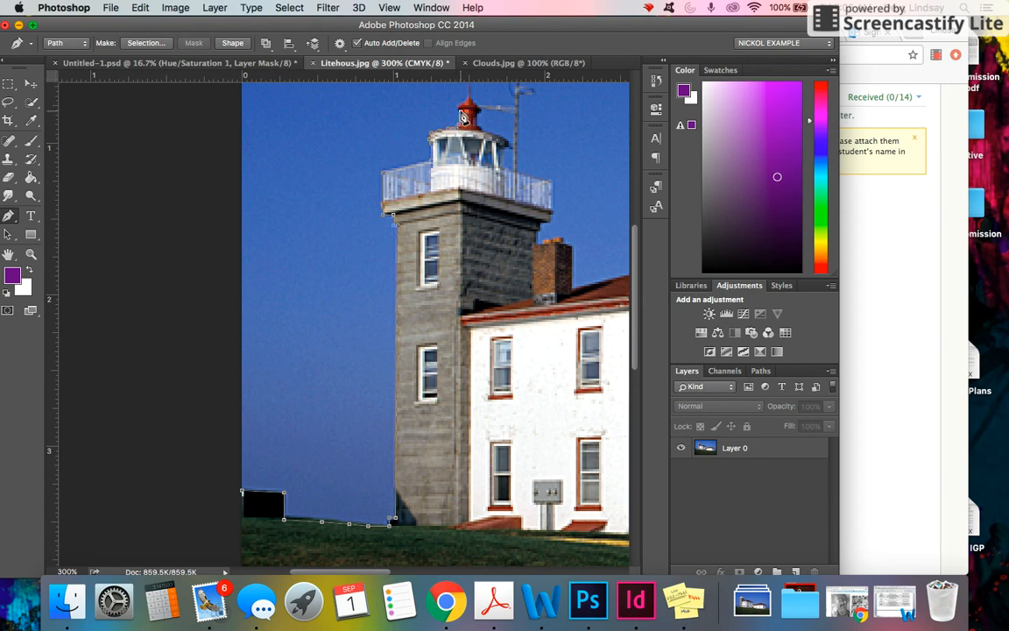
# Continue the path across the image's top edge to the top-left corner and close it at the starting point.
pyautogui.scroll(3, 462, 117)
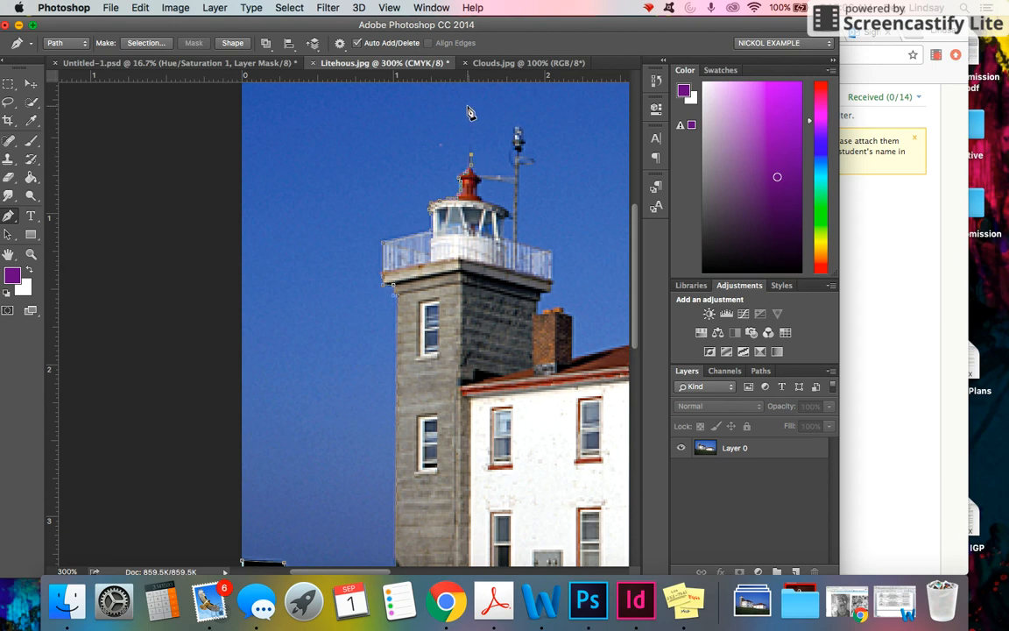
pyautogui.scroll(3, 469, 162)
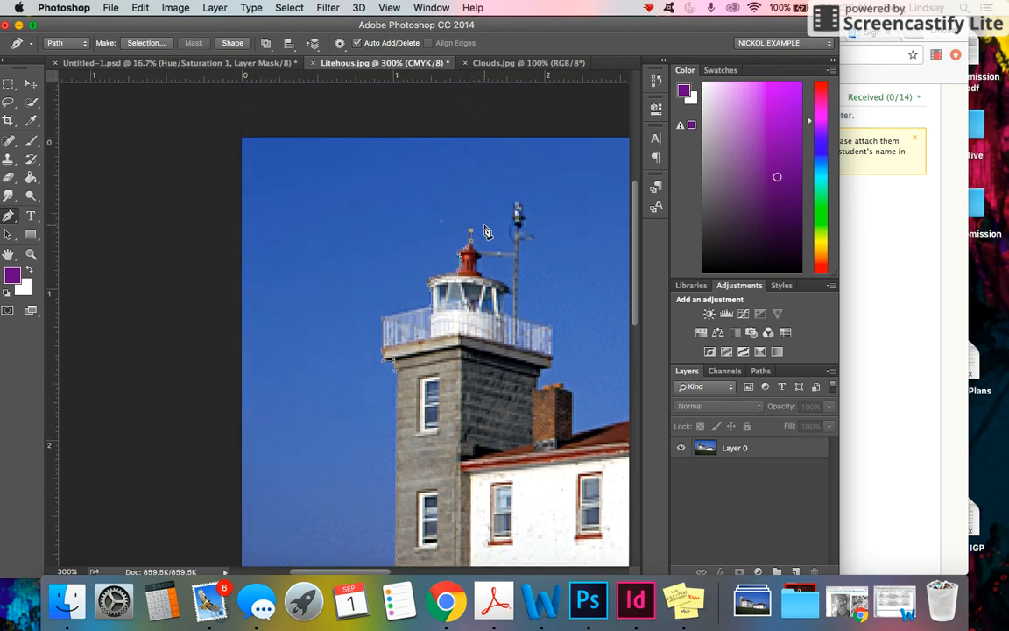
pyautogui.click(471, 138)
pyautogui.click(241, 137)
pyautogui.scroll(-10, 243, 143)
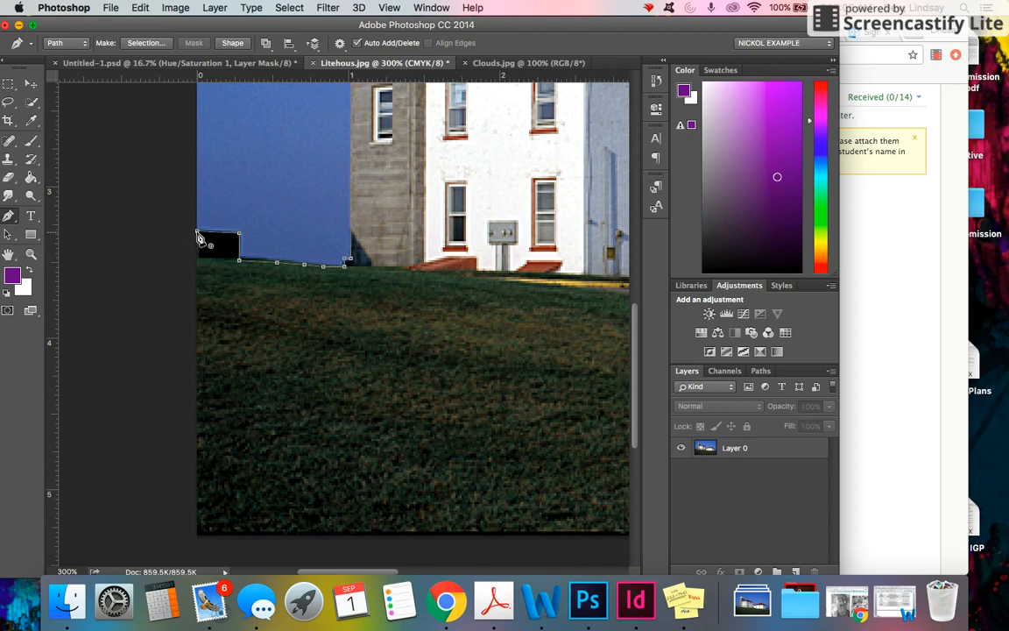
pyautogui.click(199, 236)
# Turn the work path into a selection with a 0-pixel feather radius.
pyautogui.click(760, 371)
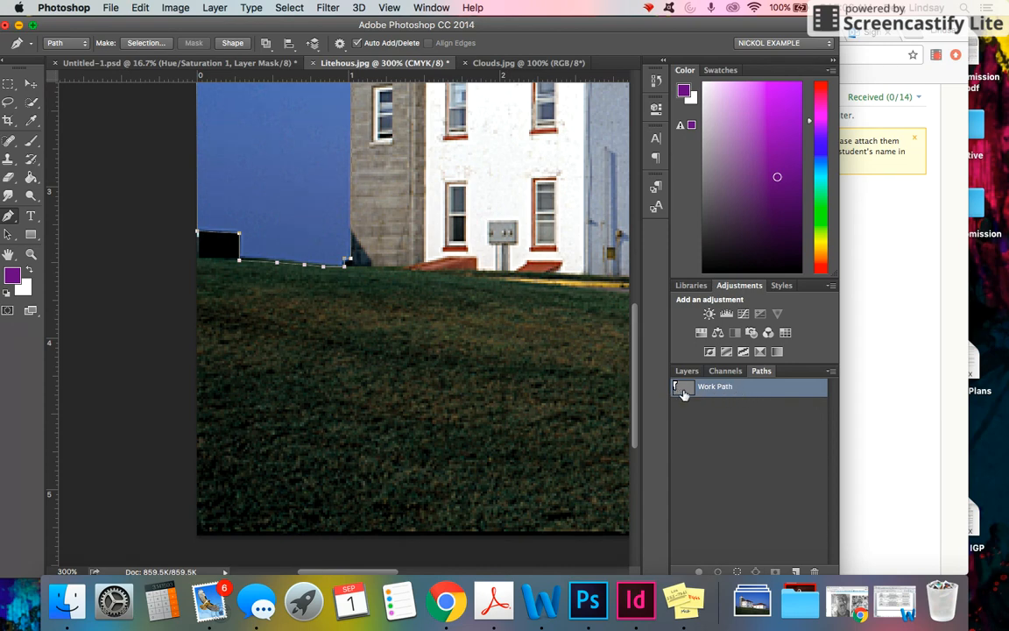
pyautogui.rightClick(775, 389)
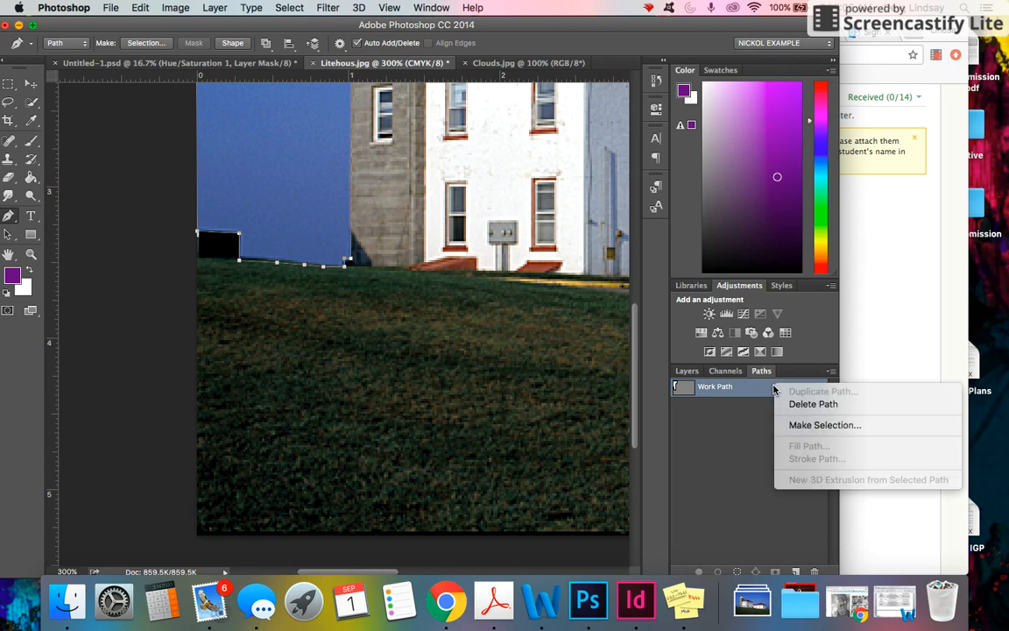
pyautogui.click(824, 425)
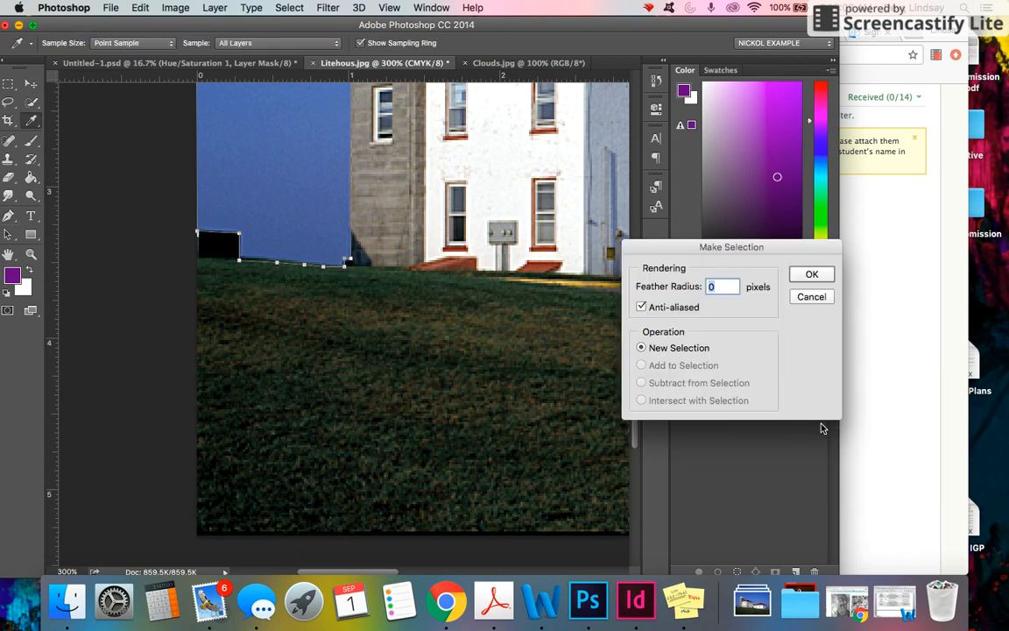
pyautogui.click(813, 276)
# Delete the selected sky area from Layer 0.
pyautogui.scroll(10, 543, 317)
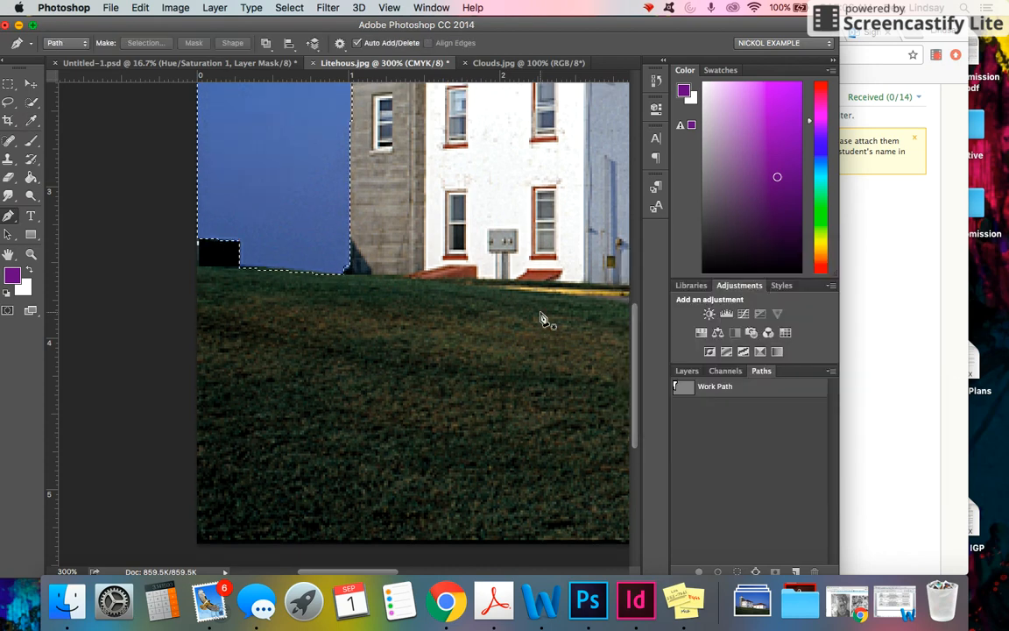
pyautogui.press('super+minus')
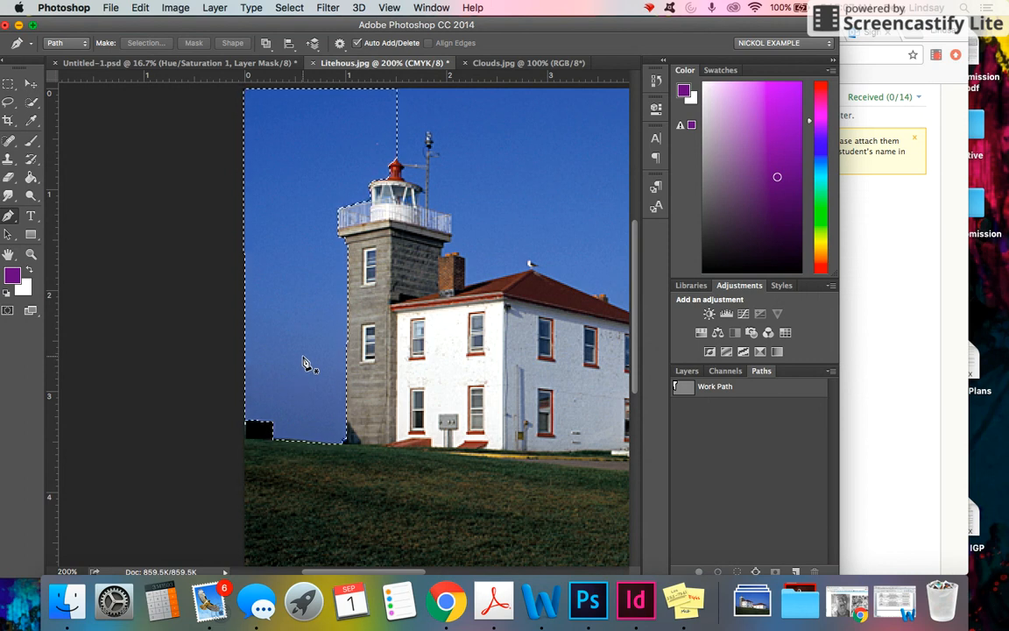
pyautogui.click(686, 370)
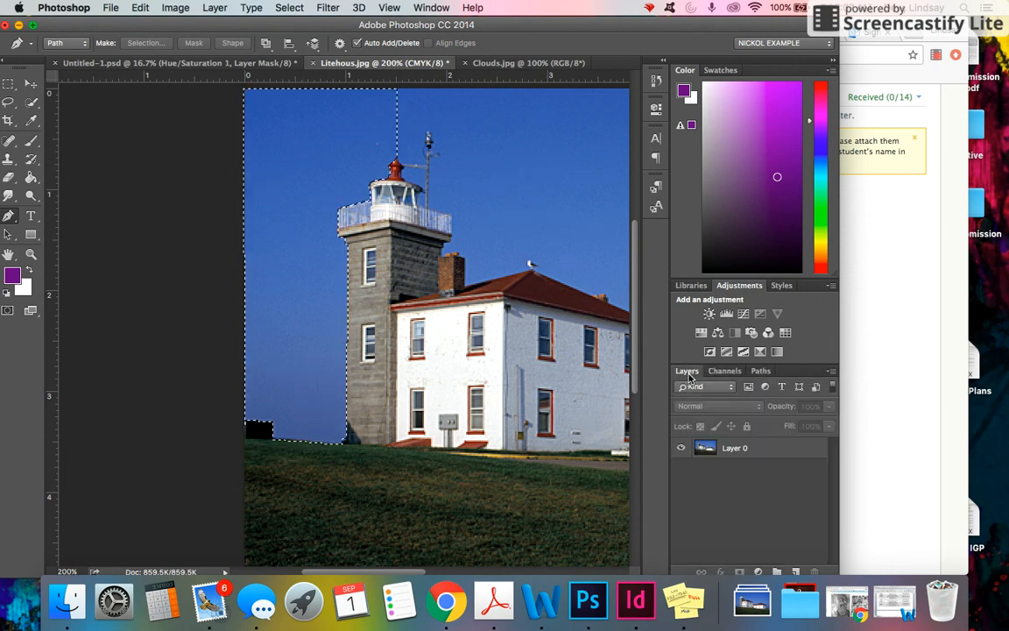
pyautogui.click(769, 454)
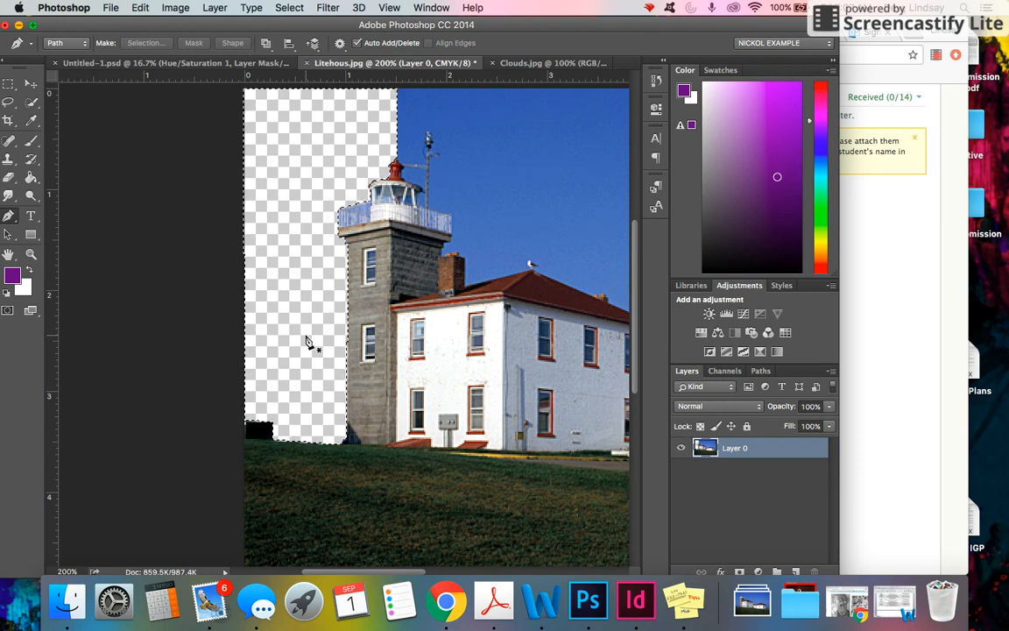
# Deselect everything and choose the Move tool.
pyautogui.press('super+d')
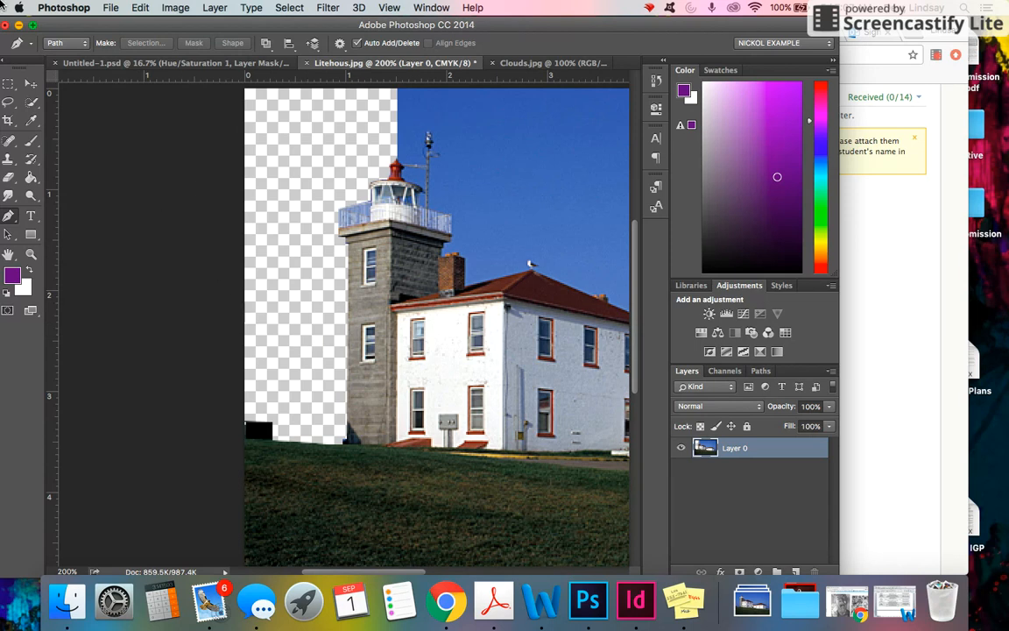
pyautogui.click(29, 85)
pyautogui.scroll(1, 146, 355)
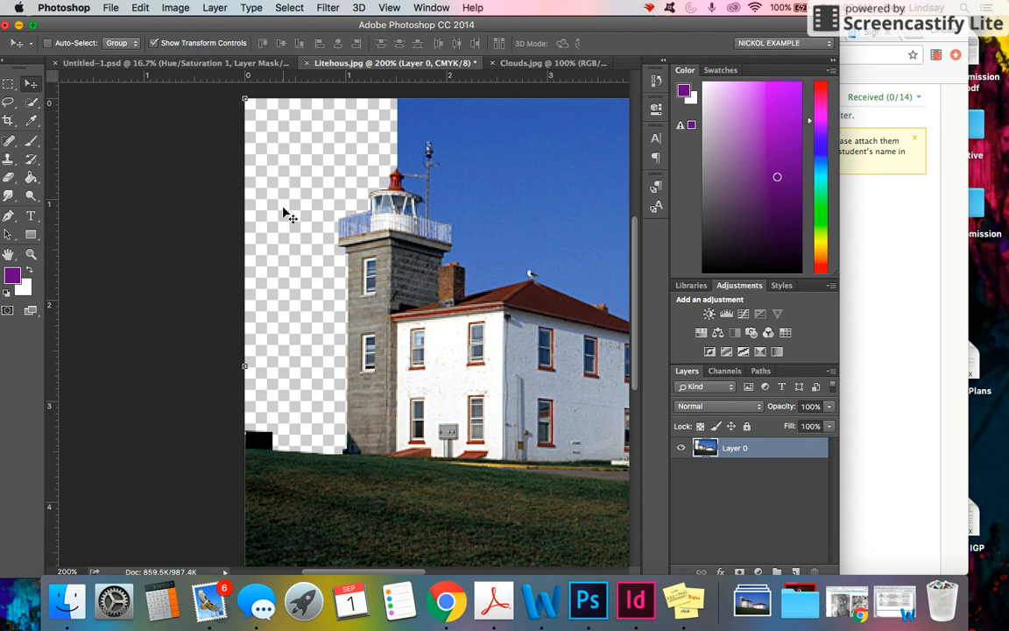
# Select the entire clouds image and paste it into the lighthouse document as a new layer.
pyautogui.click(525, 63)
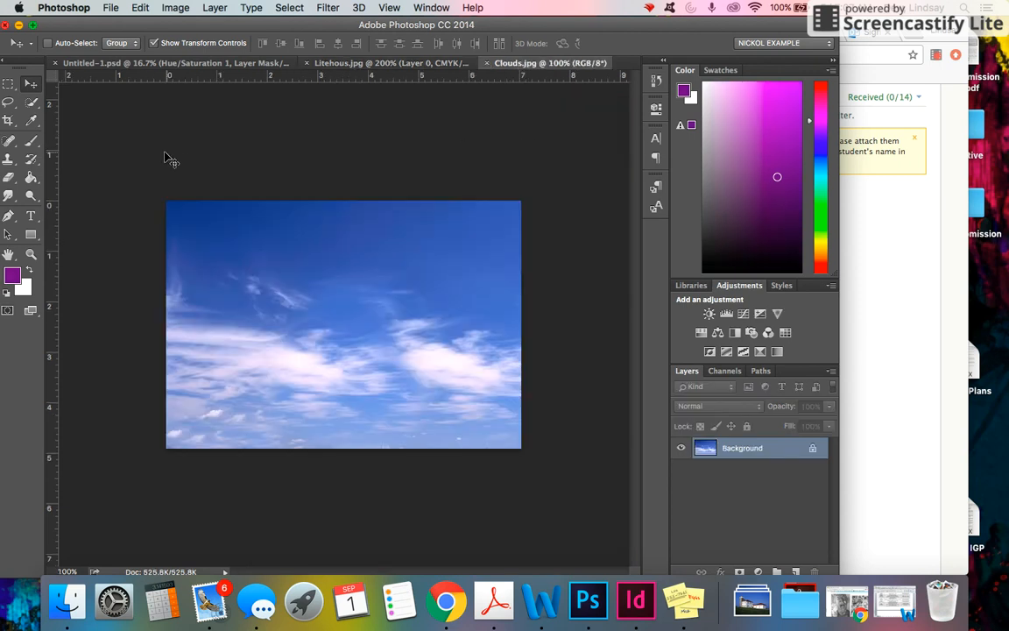
pyautogui.press('super+a')
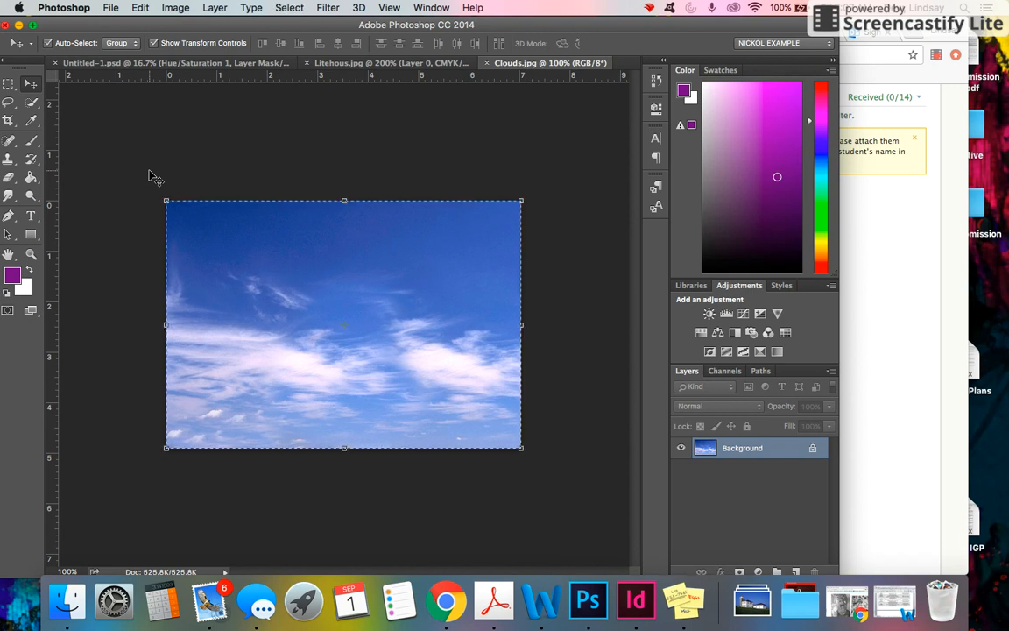
pyautogui.click(364, 63)
pyautogui.press('super+minus')
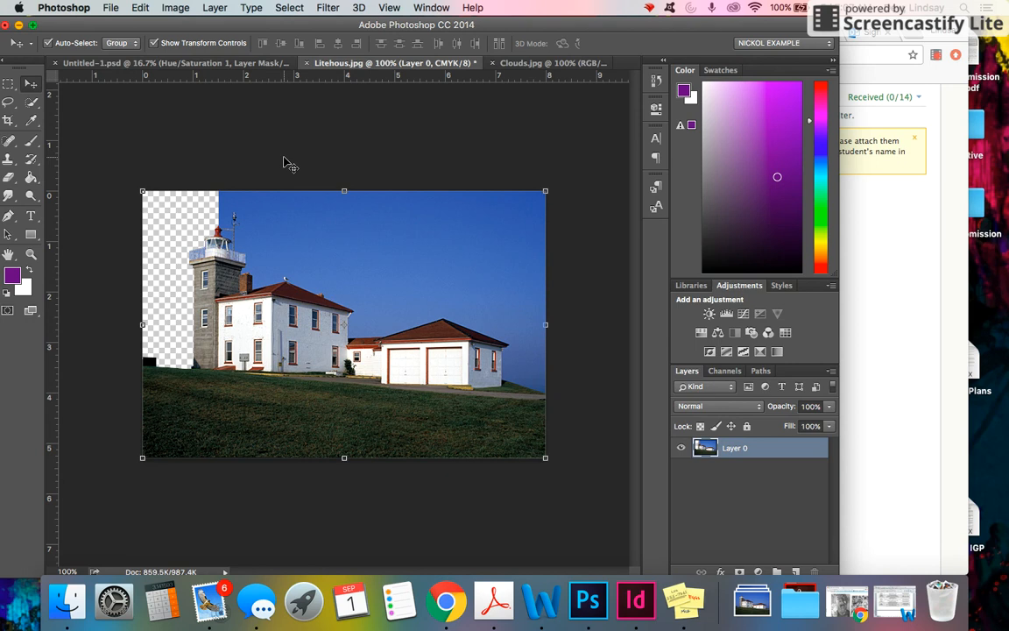
pyautogui.press('super+v')
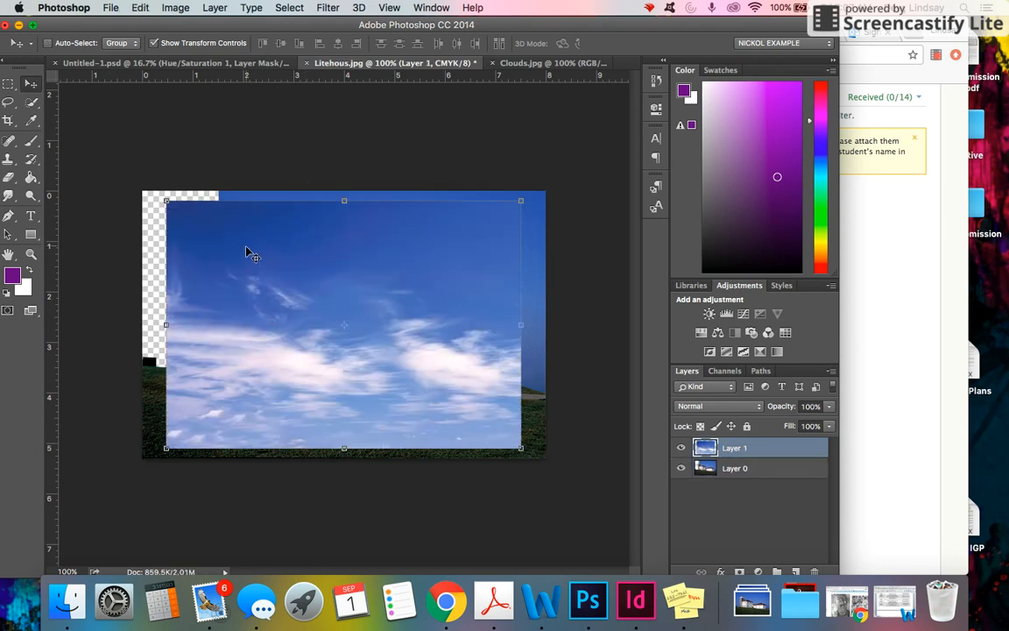
# Move the clouds layer beneath Layer 0 and shift it up behind the deleted sky area.
pyautogui.moveTo(237, 290); pyautogui.dragTo(214, 280)
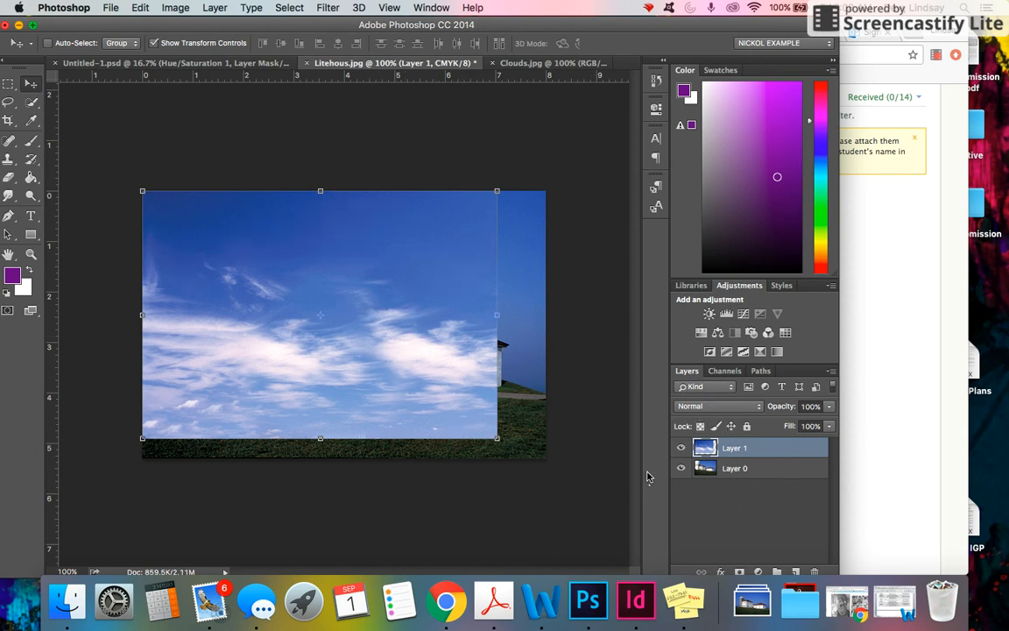
pyautogui.moveTo(790, 451); pyautogui.dragTo(788, 482)
pyautogui.moveTo(156, 247); pyautogui.dragTo(158, 201)
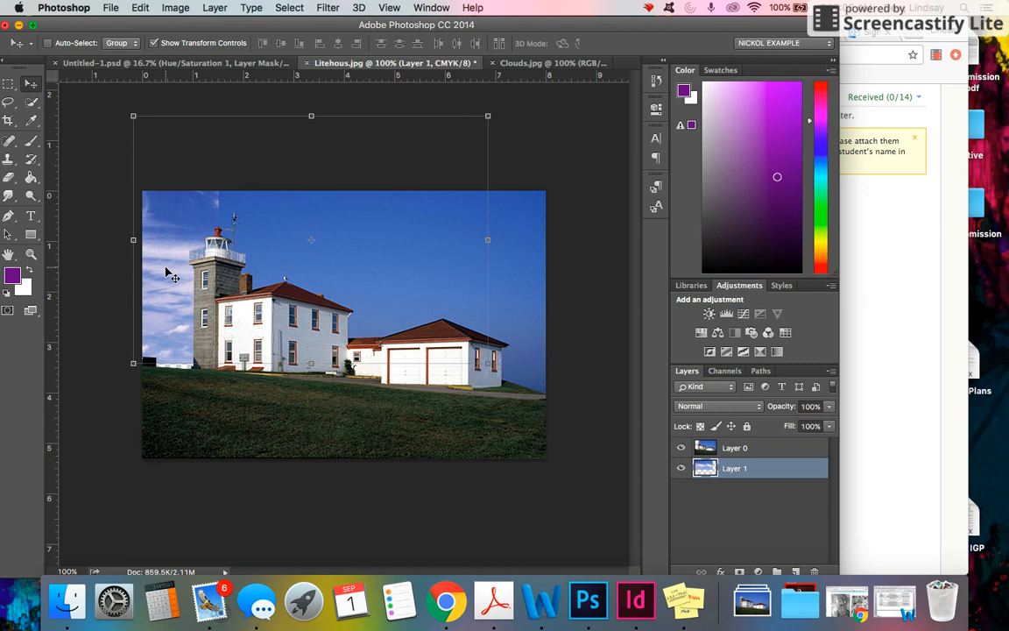
pyautogui.moveTo(164, 262); pyautogui.dragTo(163, 272)
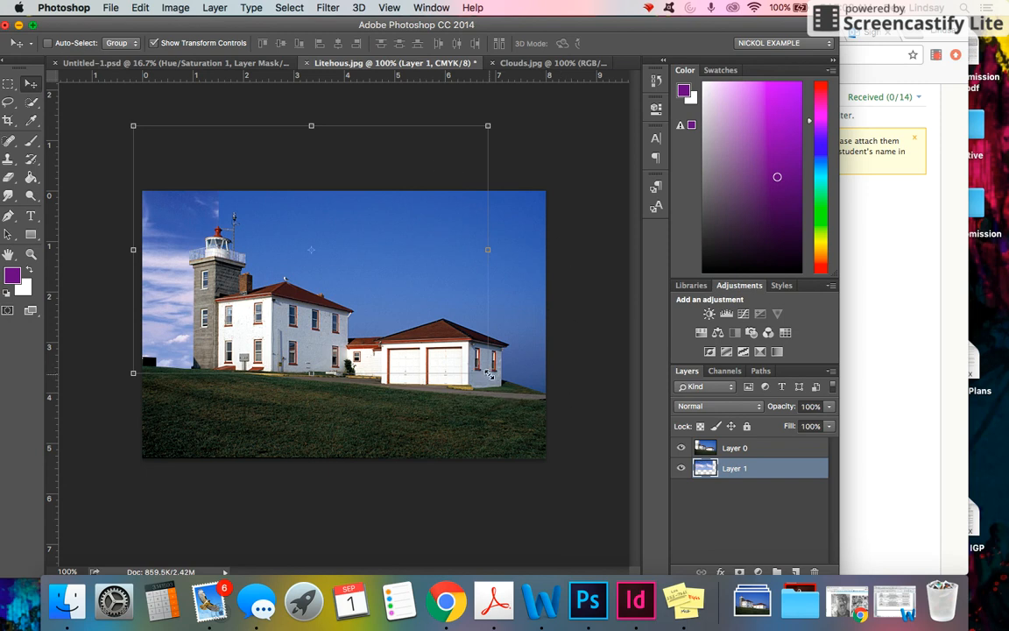
# Scale the clouds layer up to about 128% width and height.
pyautogui.moveTo(488, 373); pyautogui.dragTo(175, 368)
pyautogui.press('super+z')
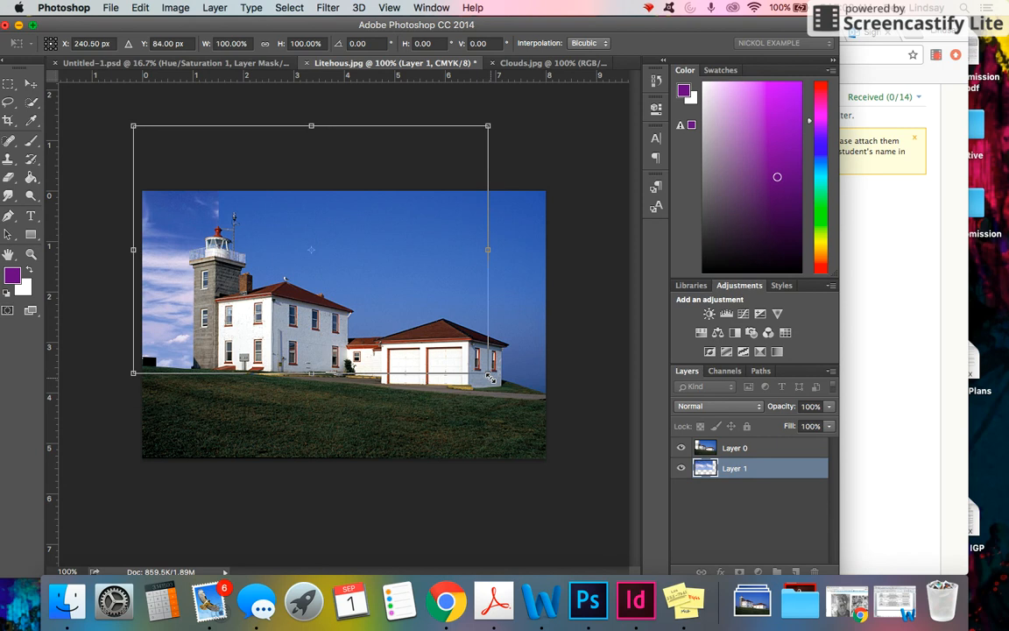
pyautogui.moveTo(491, 377); pyautogui.dragTo(596, 432)
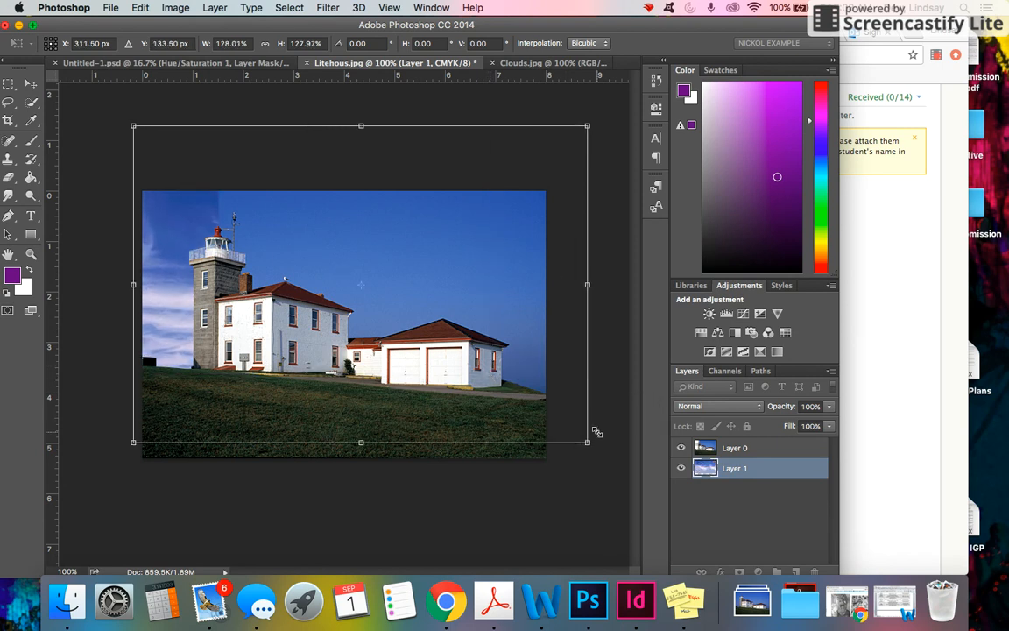
pyautogui.moveTo(209, 269); pyautogui.dragTo(209, 268)
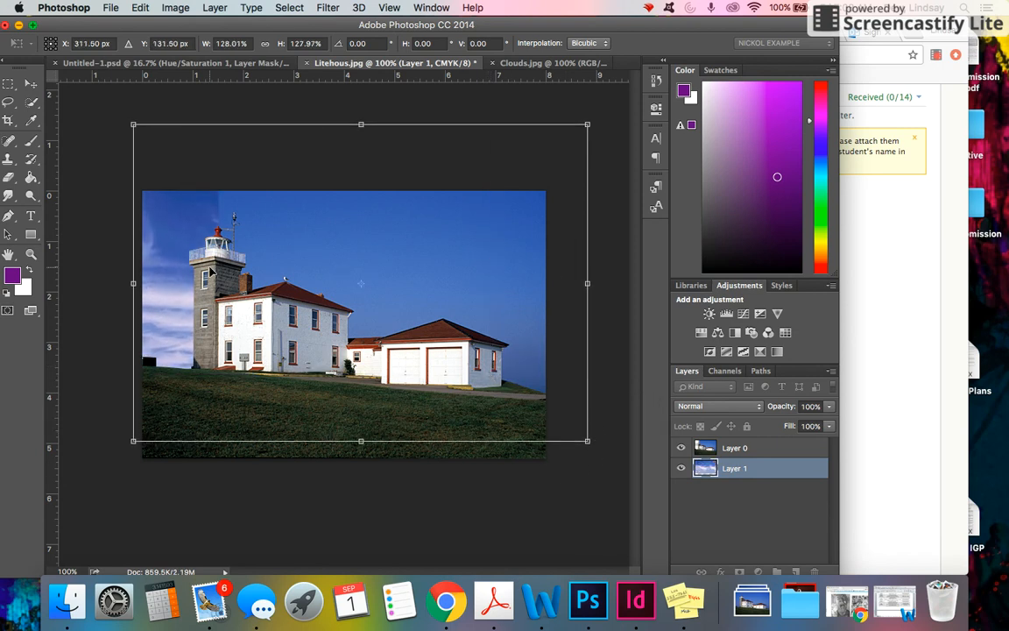
# Nudge the clouds layer upward in small steps and apply the transformation.
pyautogui.press('Up')
pyautogui.press('Up')
pyautogui.press('Up')
pyautogui.press('Up')
pyautogui.press('Up')
pyautogui.press('Up')
pyautogui.press('Up')
pyautogui.press('Up')
pyautogui.press('Up')
pyautogui.press('Up')
pyautogui.press('Up')
pyautogui.press('Up')
pyautogui.press('Up')
pyautogui.press('Up')
pyautogui.press('Up')
pyautogui.press('Up')
pyautogui.press('Up')
pyautogui.press('Up')
pyautogui.press('Up')
pyautogui.press('Up')
pyautogui.press('Up')
pyautogui.press('Up')
pyautogui.press('Up')
pyautogui.press('Up')
pyautogui.press('Up')
pyautogui.press('Up')
pyautogui.press('Up')
pyautogui.press('Up')
pyautogui.press('Up')
pyautogui.press('Up')
pyautogui.press('Up')
pyautogui.press('Up')
pyautogui.press('Up')
pyautogui.press('Up')
pyautogui.press('Up')
pyautogui.press('Up')
pyautogui.press('Up')
pyautogui.press('Up')
pyautogui.press('Up')
pyautogui.press('Up')
pyautogui.press('Up')
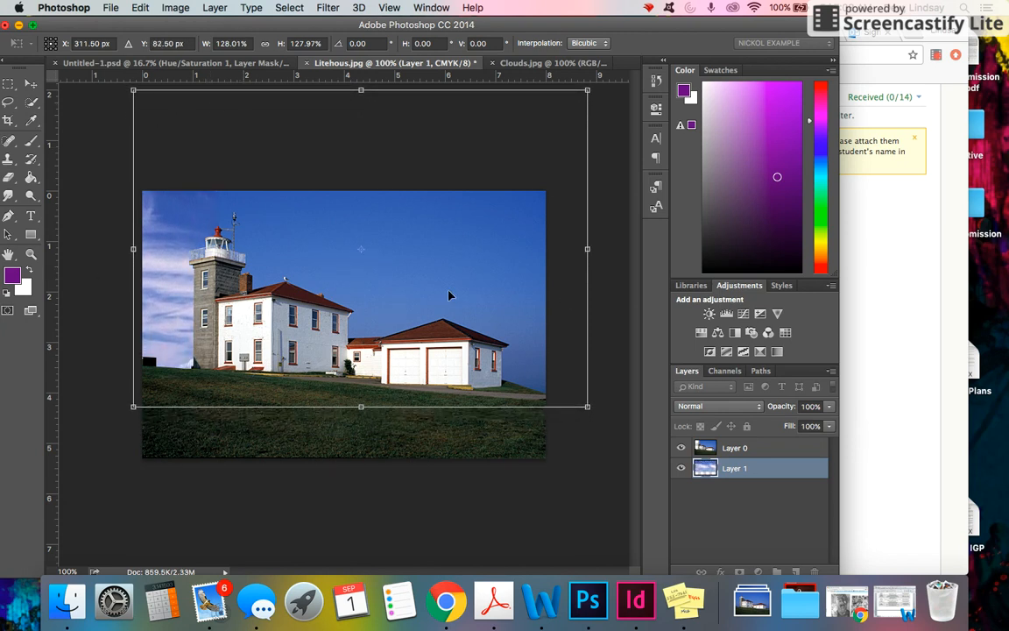
pyautogui.click(30, 83)
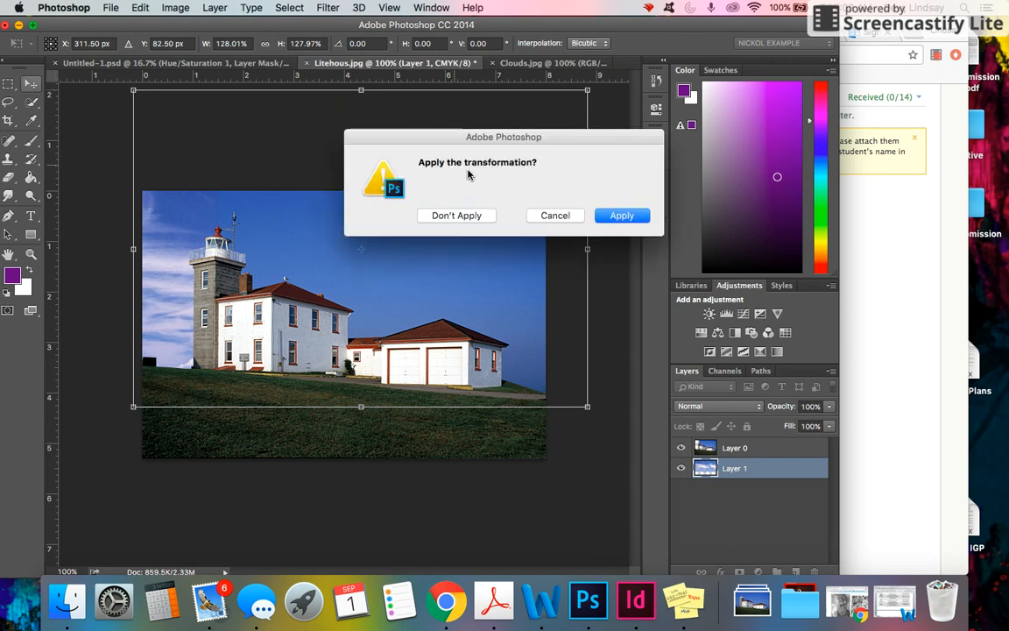
pyautogui.click(627, 217)
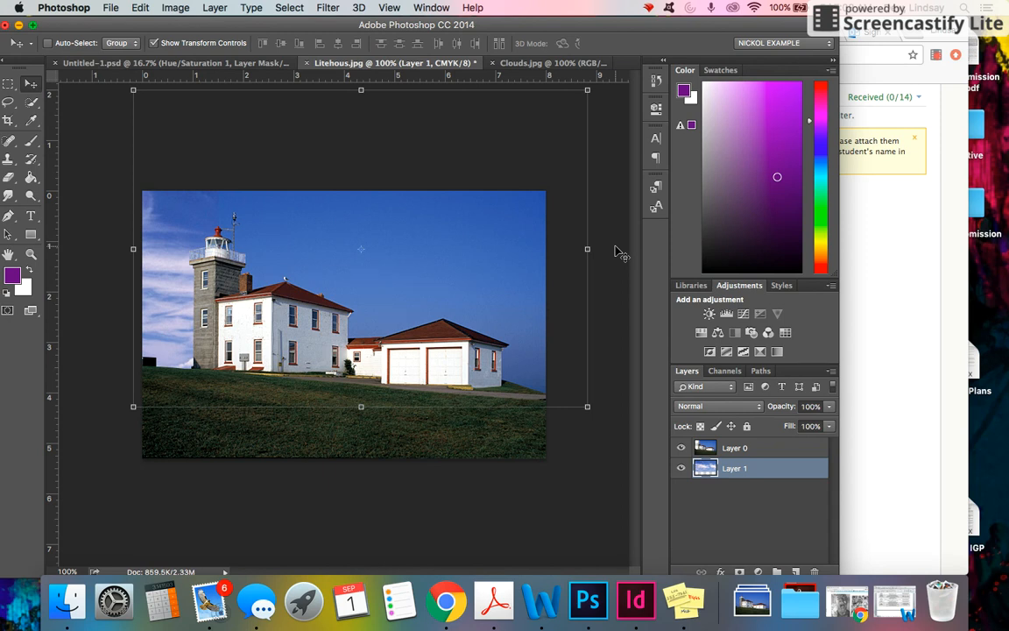
pyautogui.press('super+shift+s')
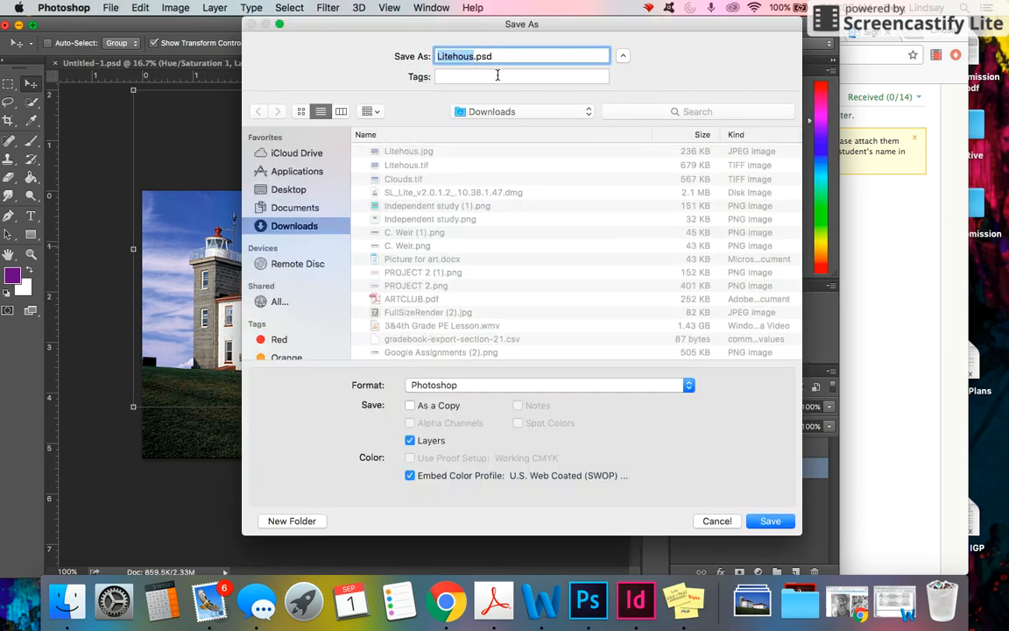
pyautogui.moveTo(475, 57); pyautogui.dragTo(510, 57)
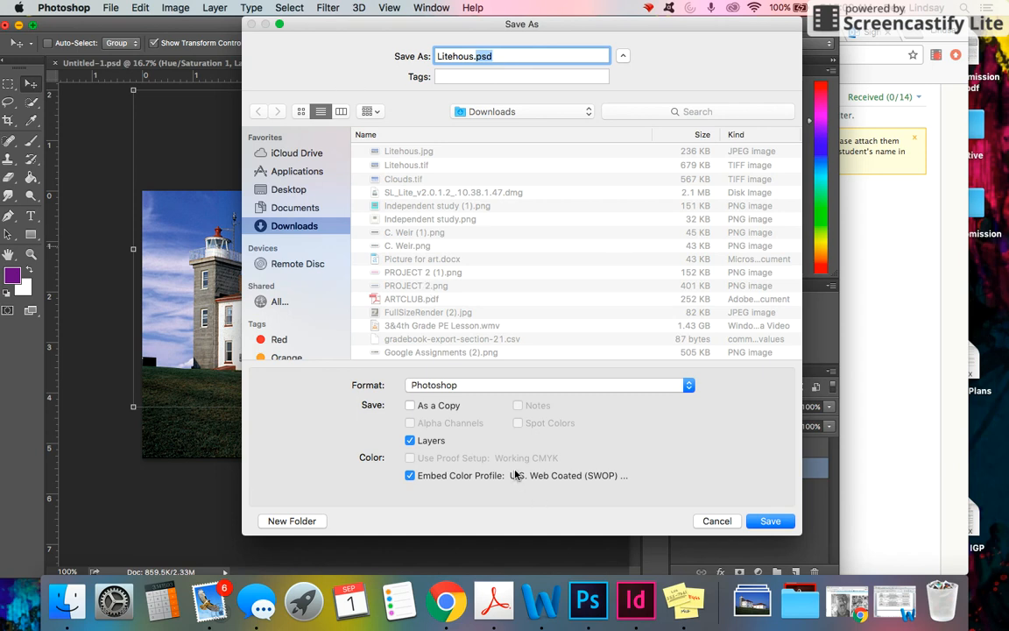
pyautogui.click(716, 522)
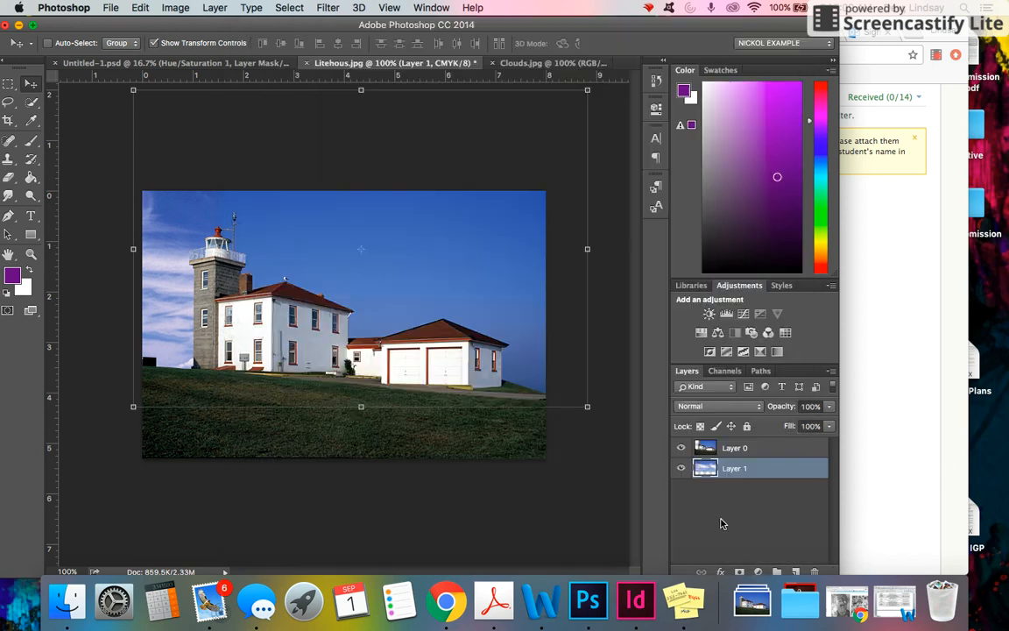
# Switch to the browser and review the Lighthouse Sky Replacement assignment page and its images.
pyautogui.click(879, 370)
pyautogui.scroll(-5, 675, 306)
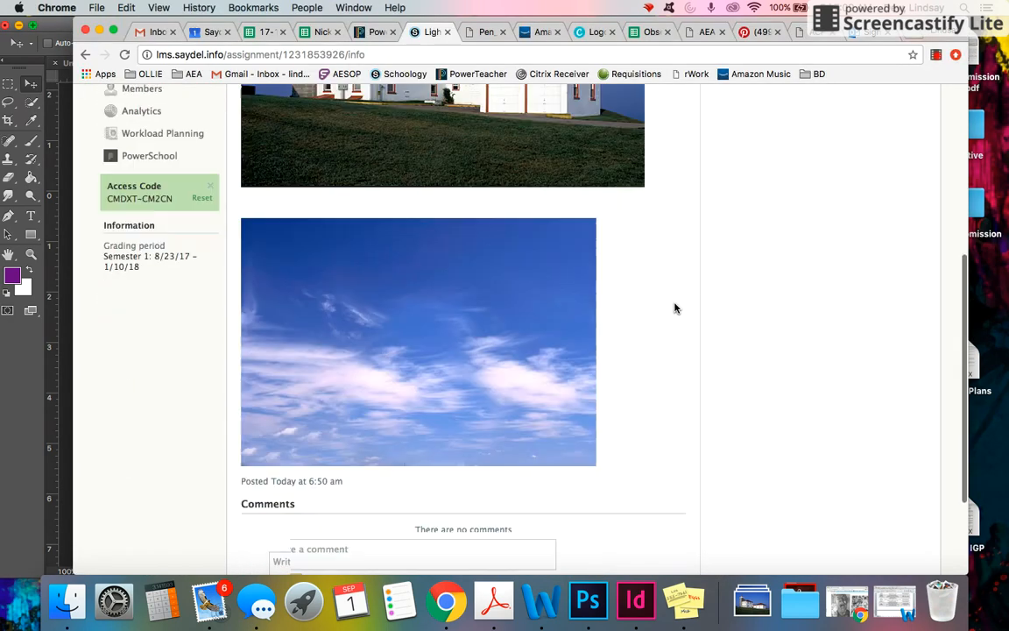
pyautogui.scroll(8, 675, 307)
pyautogui.scroll(-1, 674, 308)
pyautogui.scroll(-3, 673, 308)
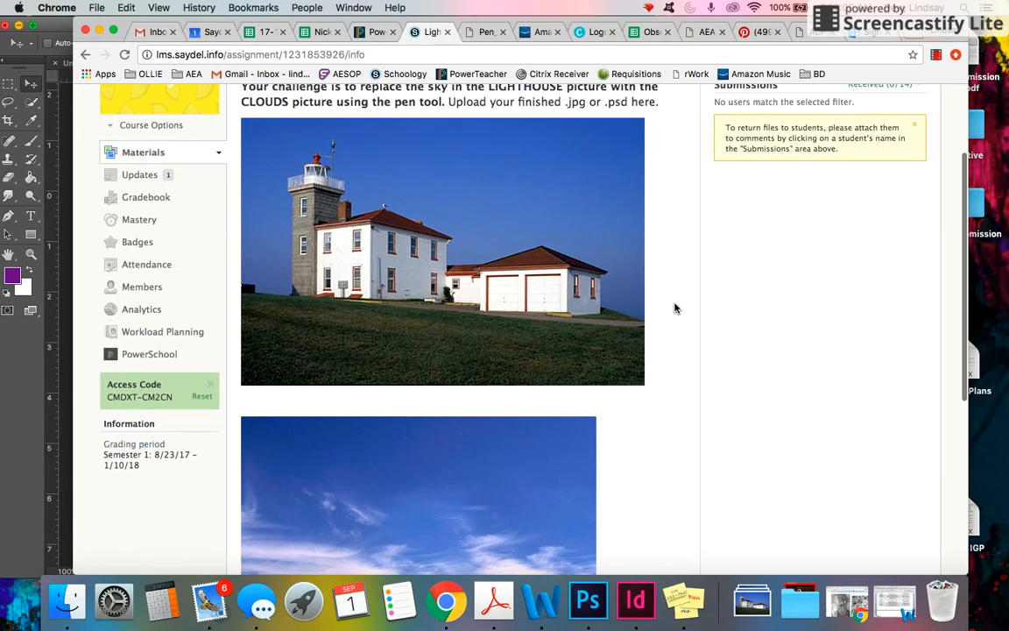
pyautogui.scroll(2, 673, 309)
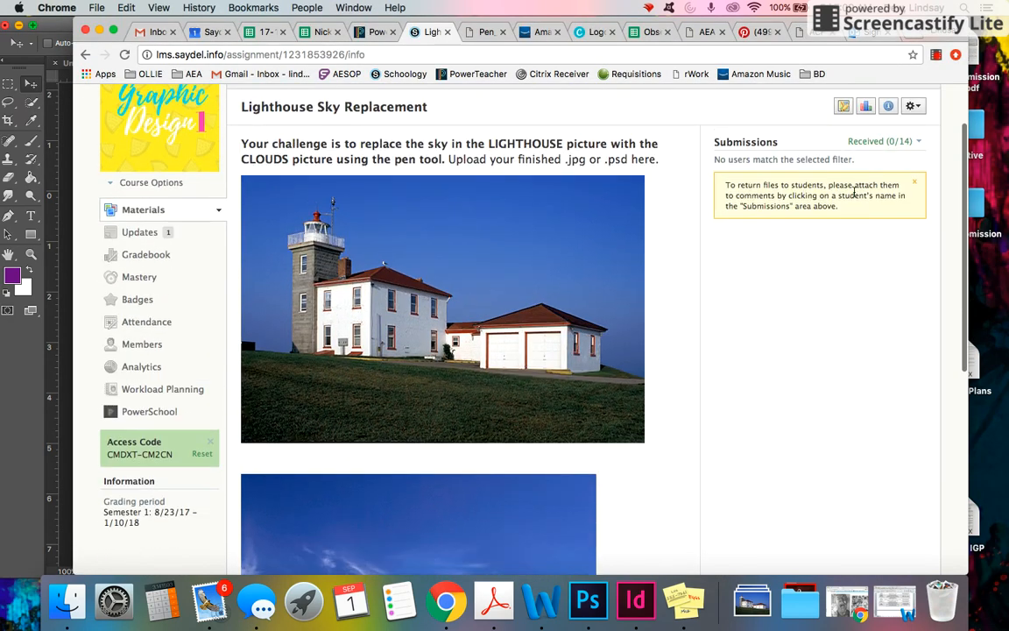
pyautogui.click(937, 54)
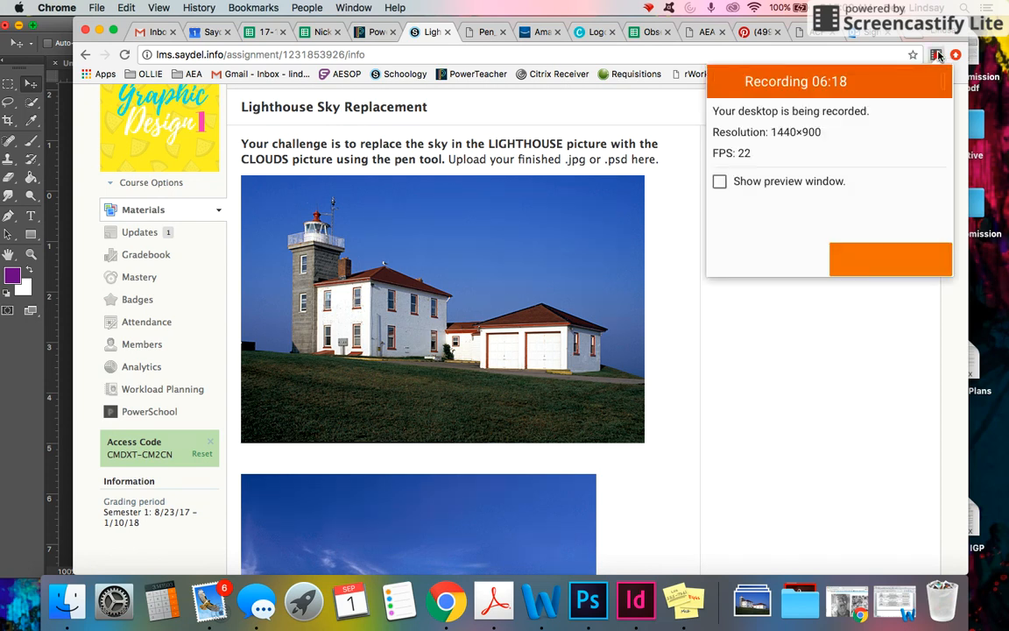